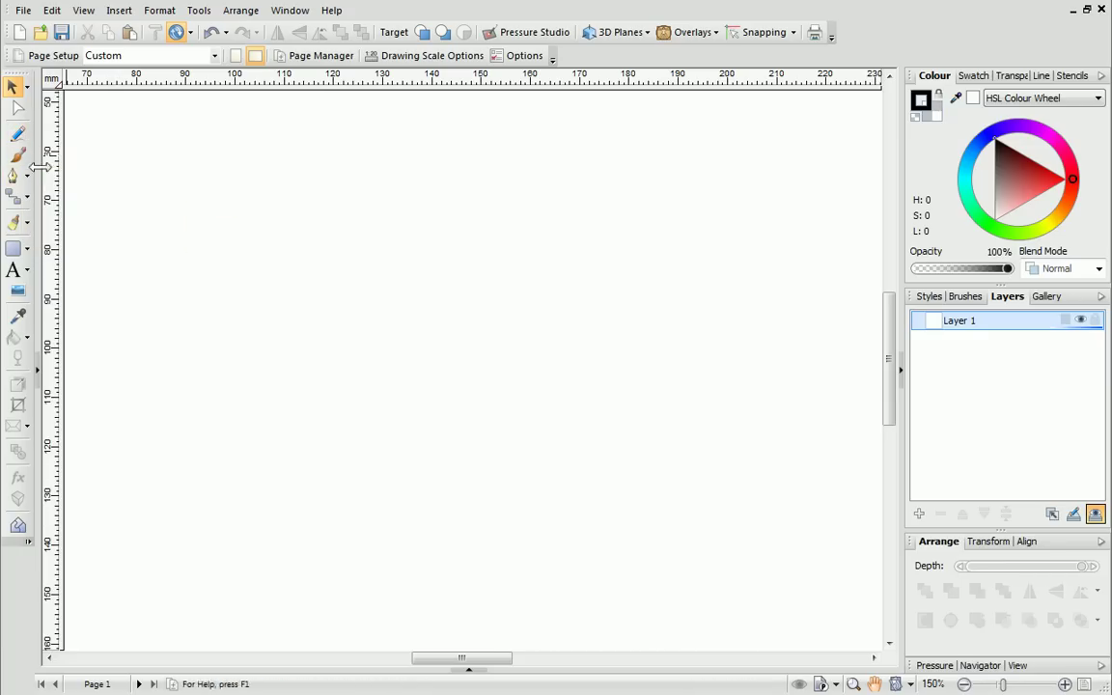
Draw two wavy freehand lines across the page with the Pencil tool, one below the other.
left_click(17, 133)
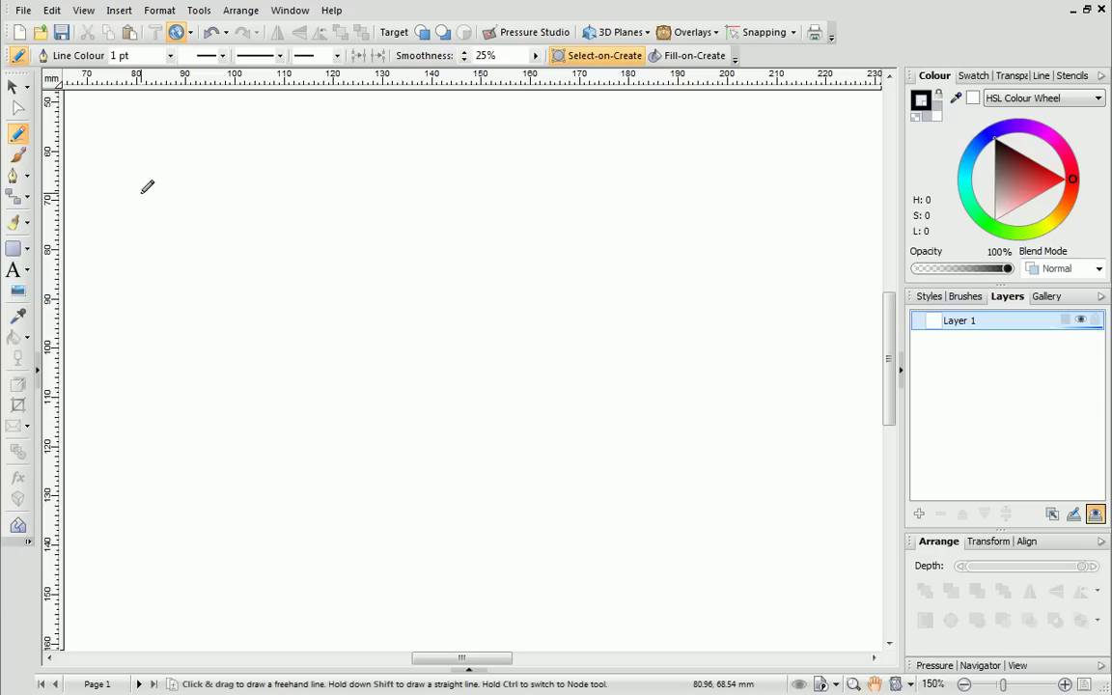
mouse_move(142, 192)
left_mouse_down()
mouse_move(172, 172)
mouse_move(410, 208)
mouse_move(524, 174)
mouse_move(624, 204)
mouse_move(756, 171)
left_mouse_up()
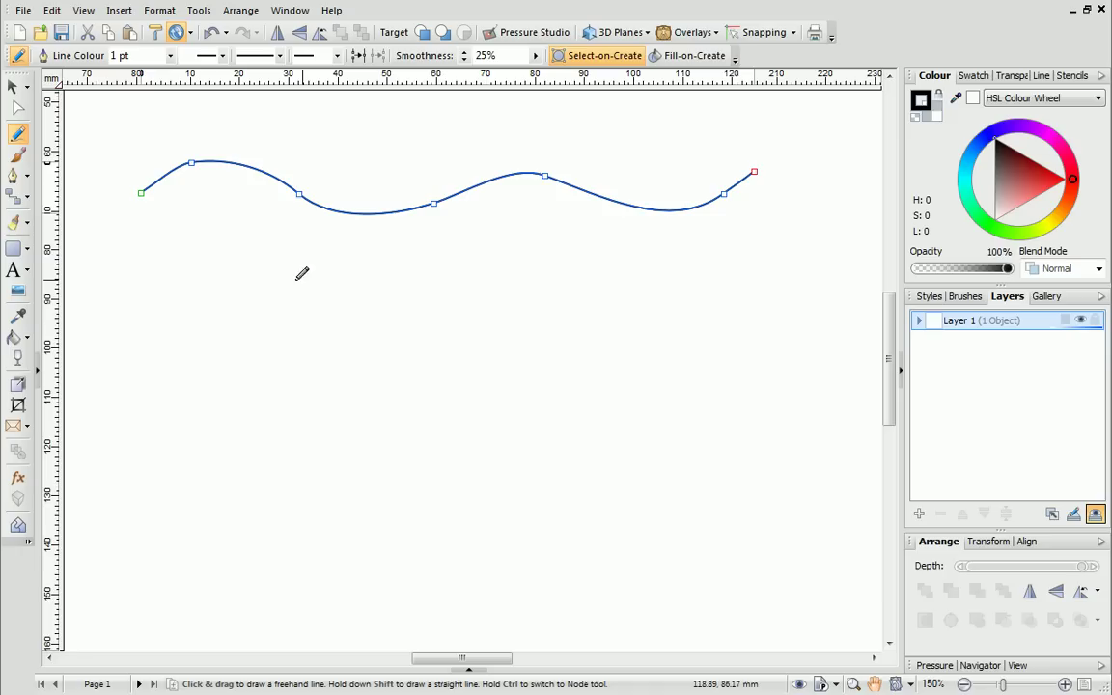
mouse_move(131, 290)
left_mouse_down()
mouse_move(175, 257)
mouse_move(317, 296)
mouse_move(559, 279)
mouse_move(665, 295)
mouse_move(769, 236)
left_mouse_up()
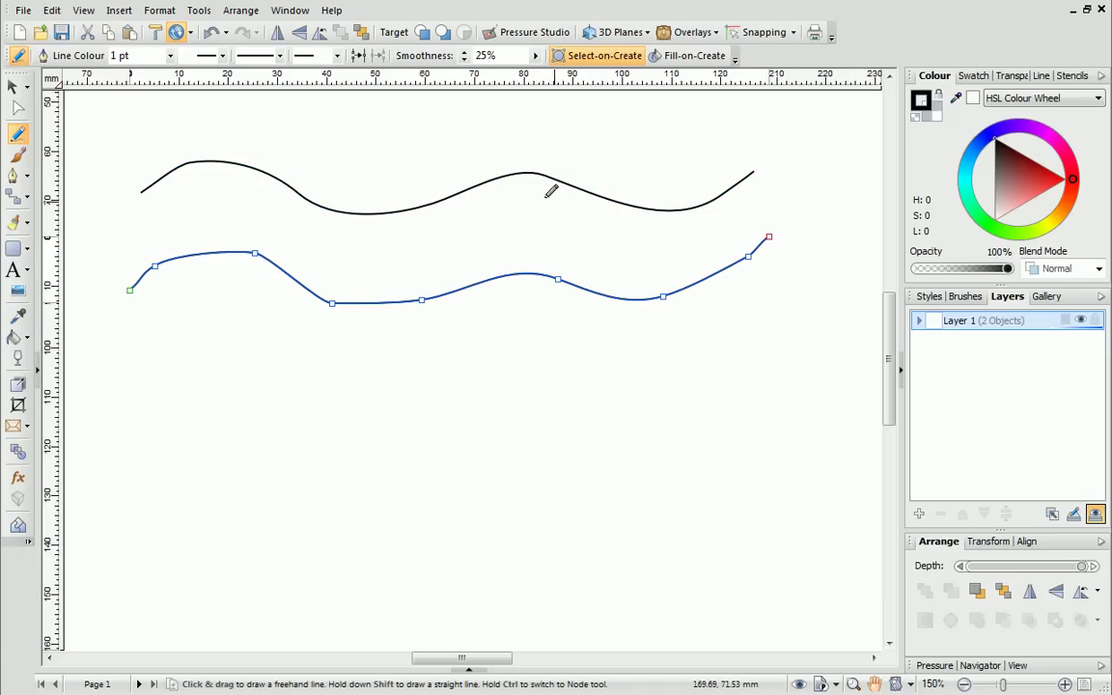
Make the lower line 5 pt thick, leaving its line style unchanged.
left_click(170, 56)
left_click(146, 163)
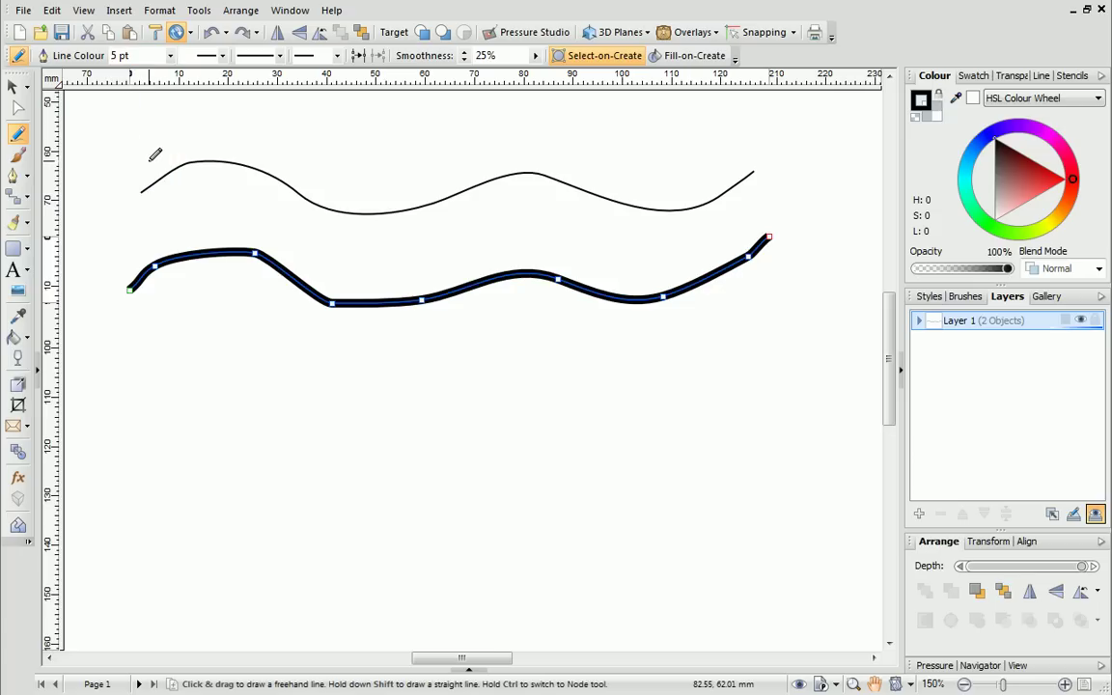
left_click(279, 56)
left_click(279, 56)
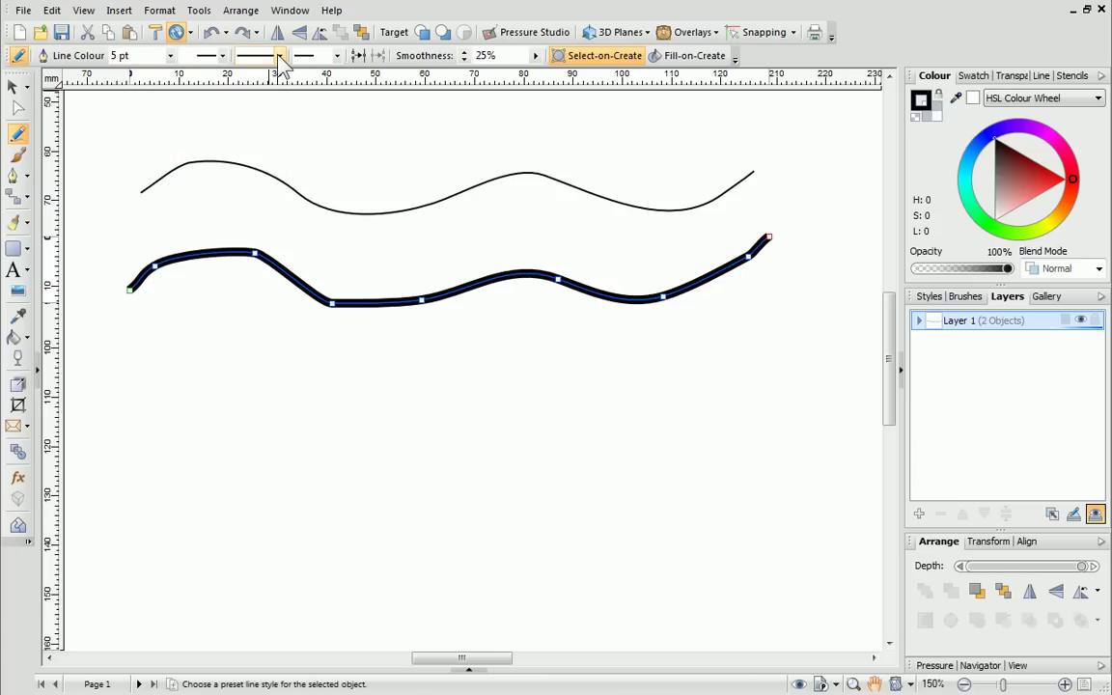
Try higher and lower smoothness on the 5 pt line, then settle it at 48%.
left_click(533, 56)
left_click_drag(507, 75, 614, 77)
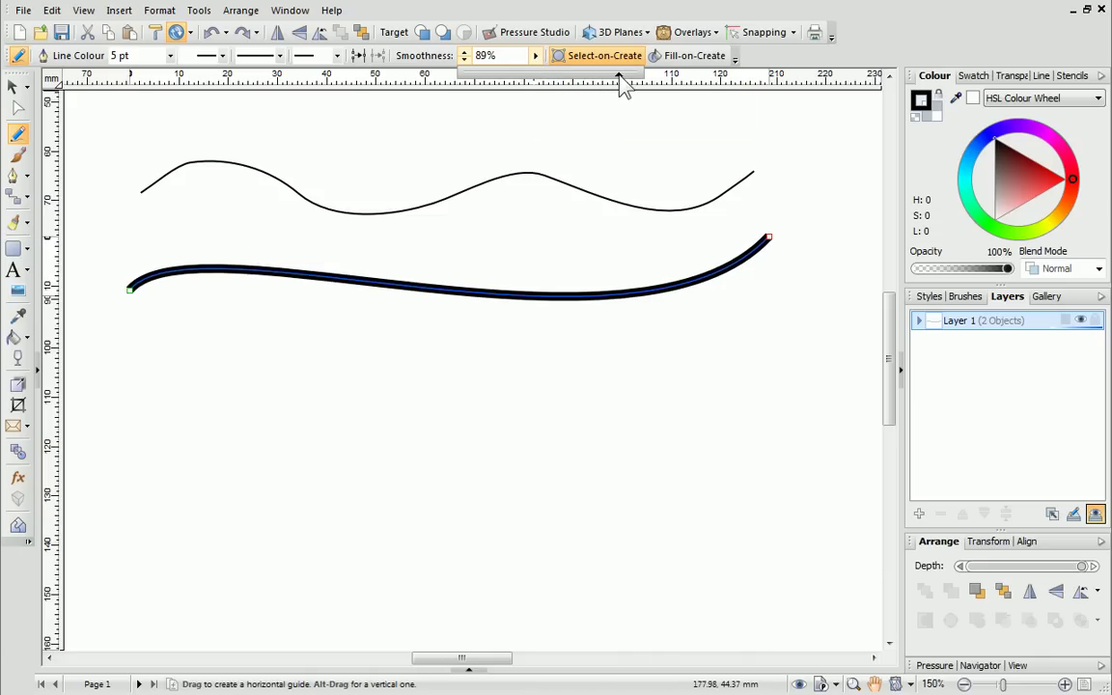
left_click_drag(620, 77, 483, 78)
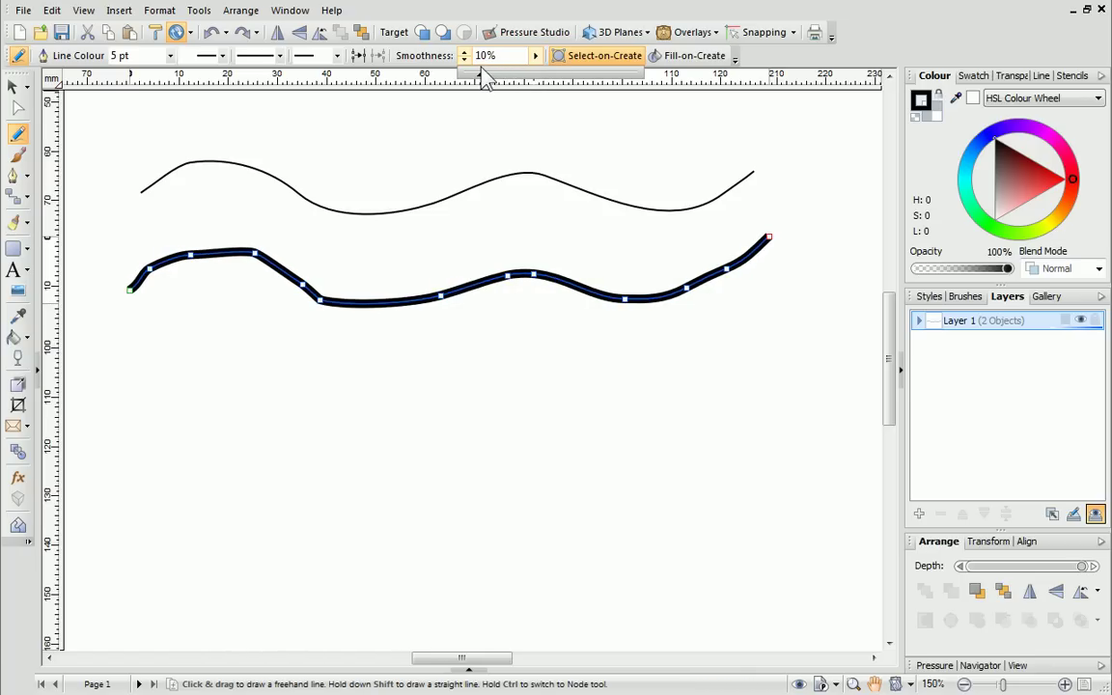
left_click_drag(481, 76, 549, 77)
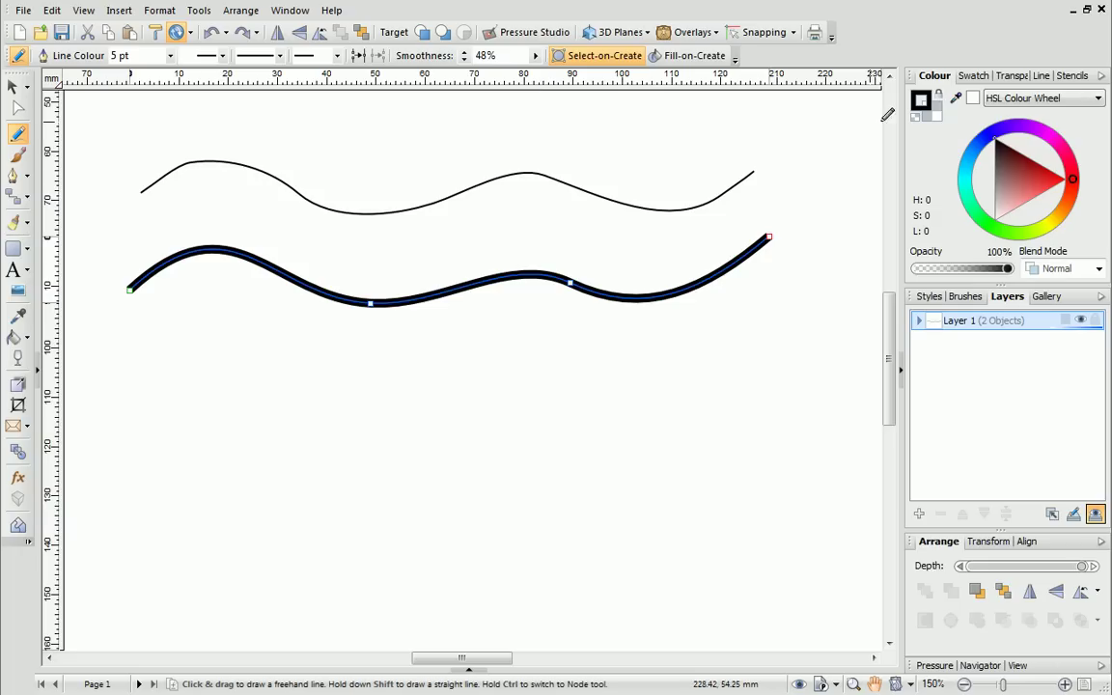
View the line and colour properties, then delete both wavy practice lines.
left_click(1040, 77)
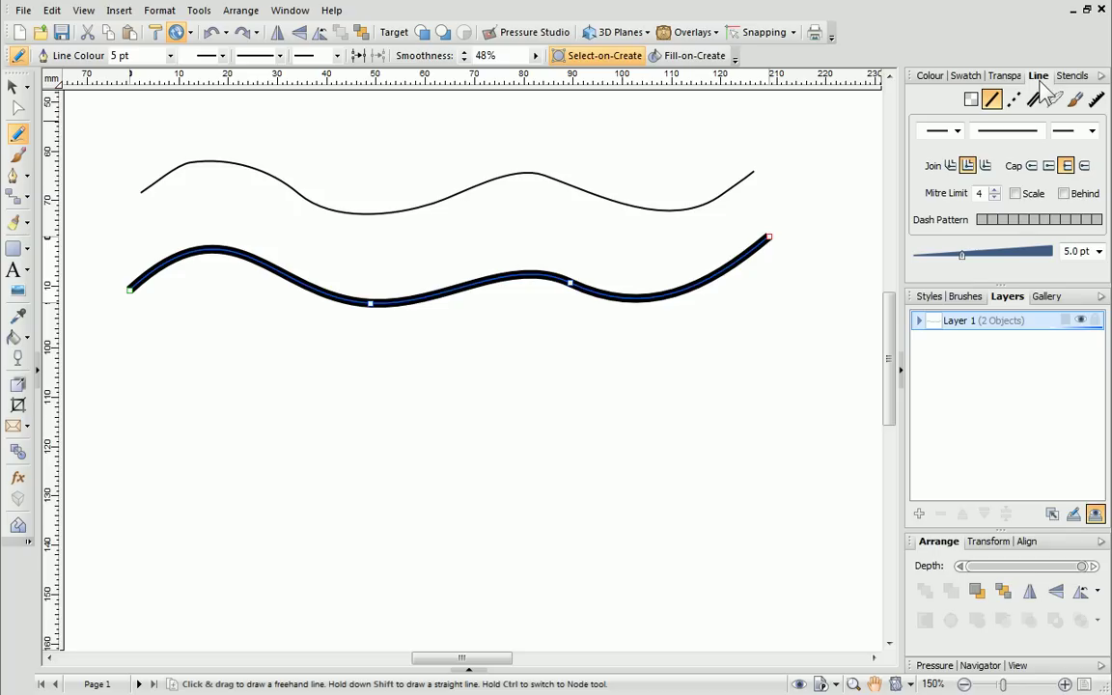
left_click(930, 77)
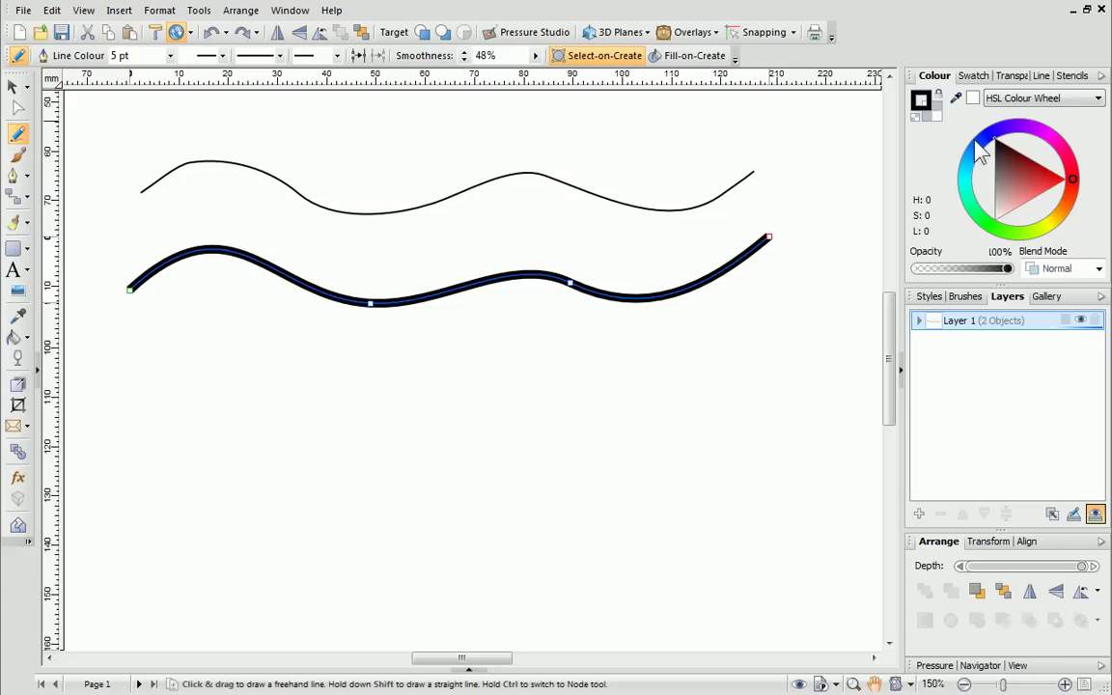
left_click_drag(1072, 183, 1023, 168)
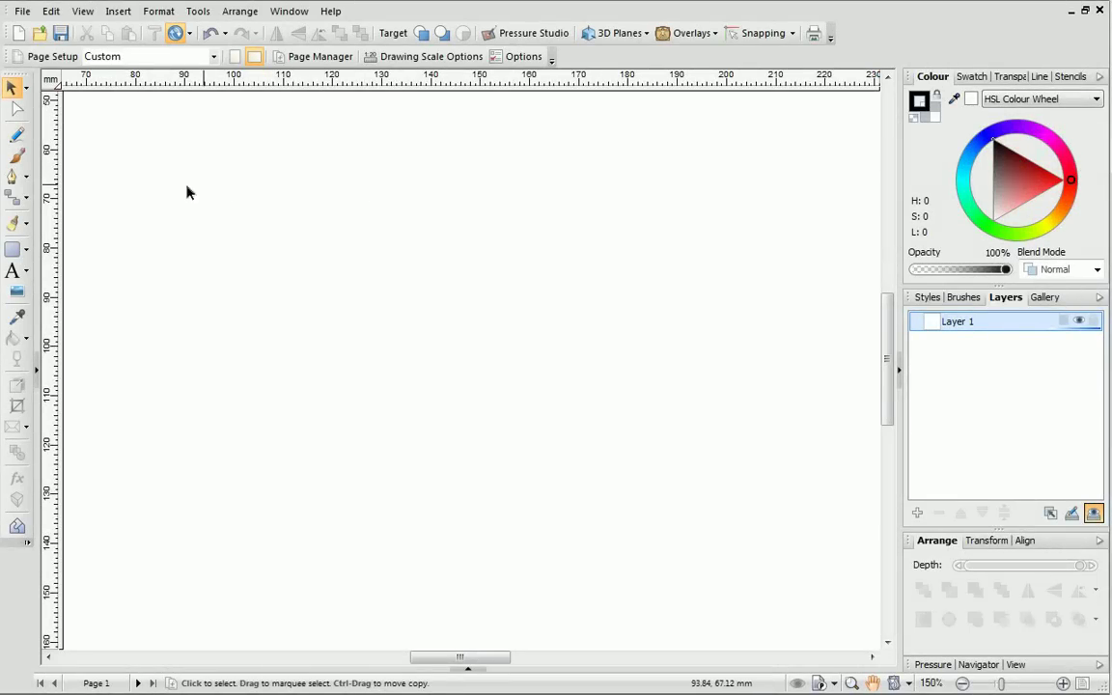
Place the first node of a new Bézier curve near the page's top-left with the Pen tool.
left_click(14, 176)
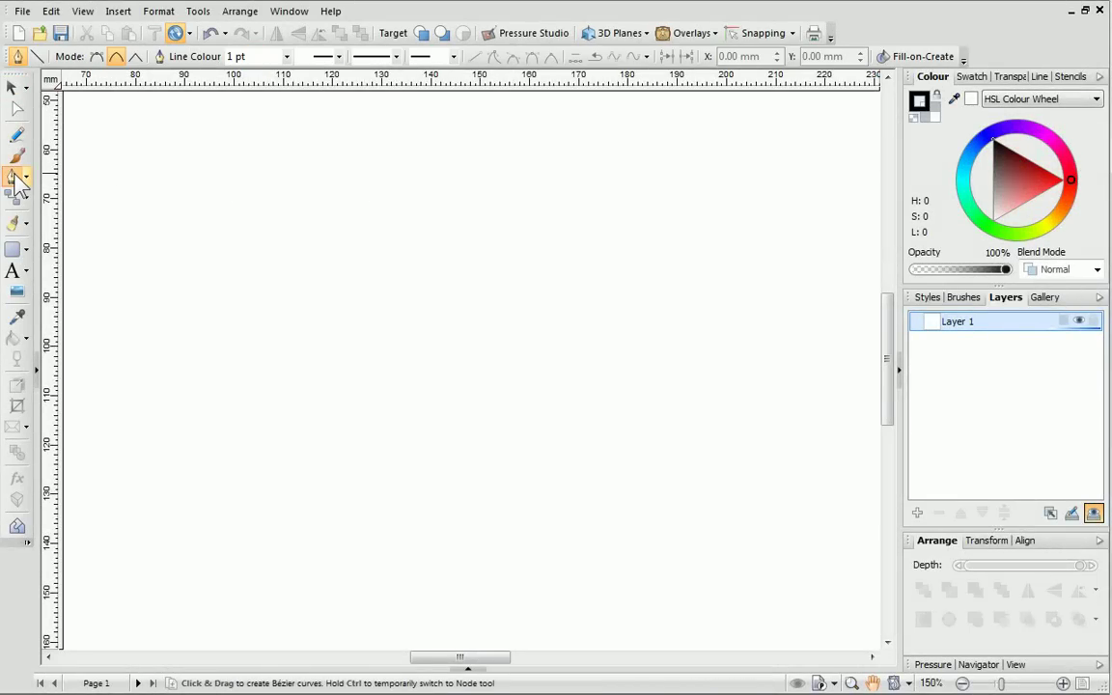
left_click(142, 155)
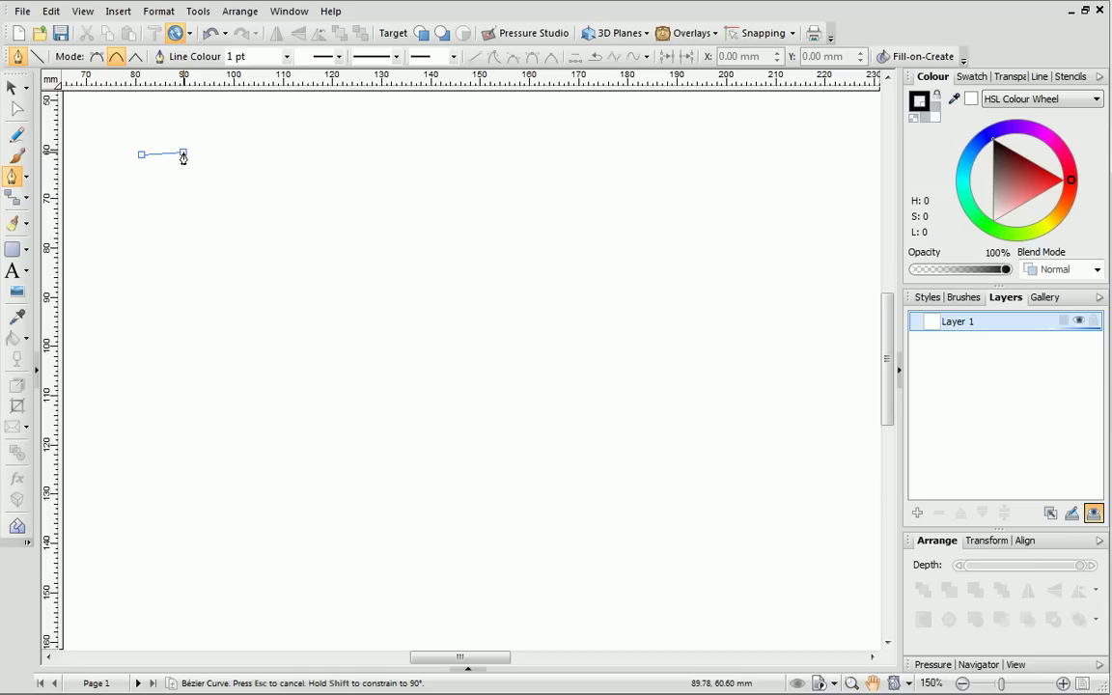
Extend the Bézier curve through six nodes into a double-humped wave across the top, then end it.
left_click(200, 127)
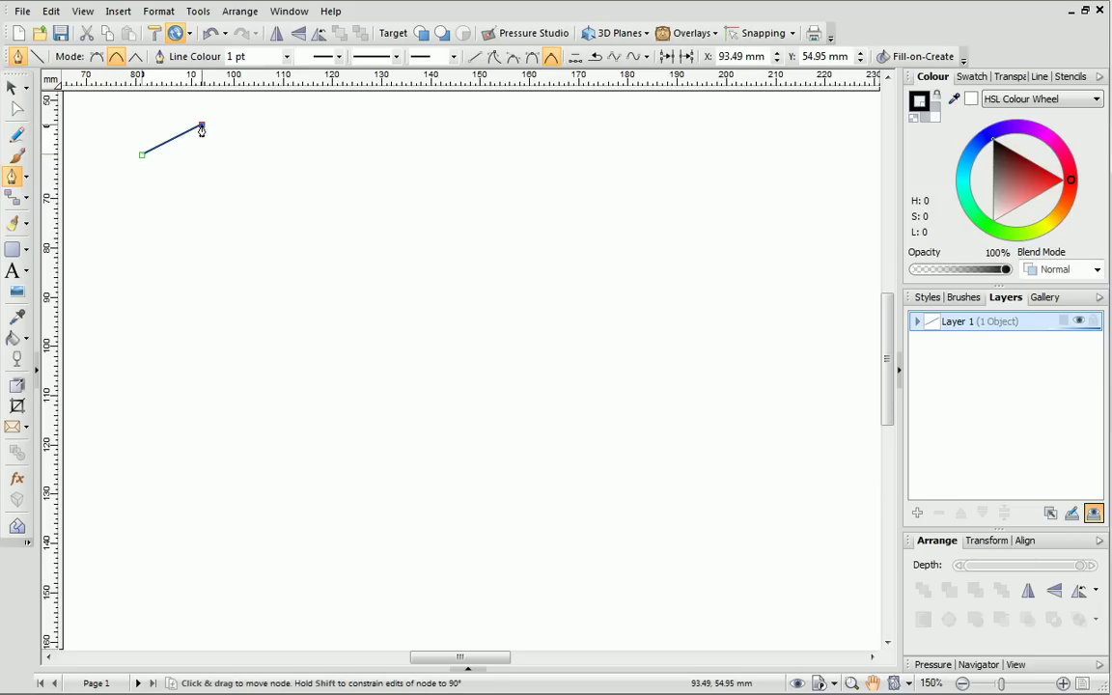
left_click(334, 144)
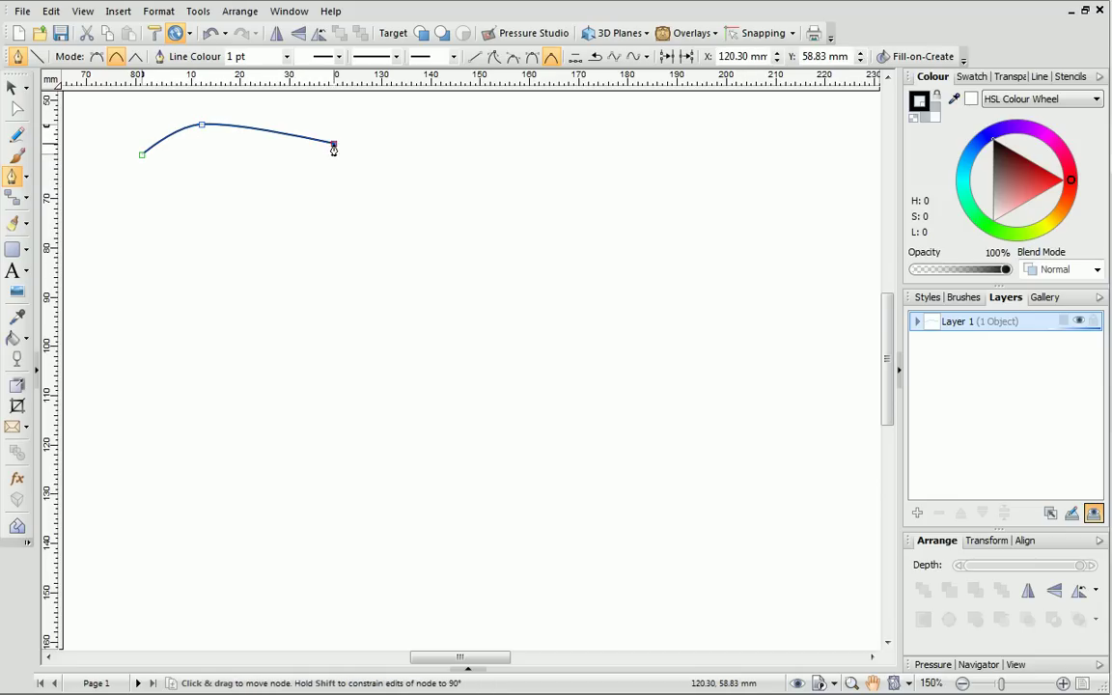
left_click(479, 164)
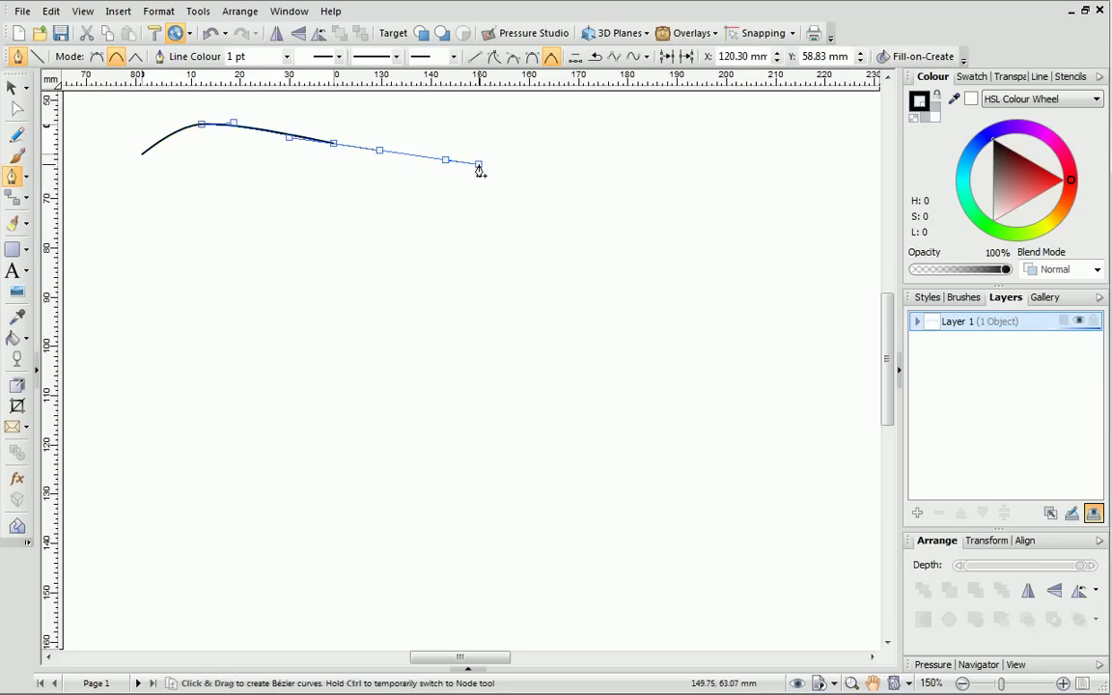
left_click(566, 131)
left_click(650, 121)
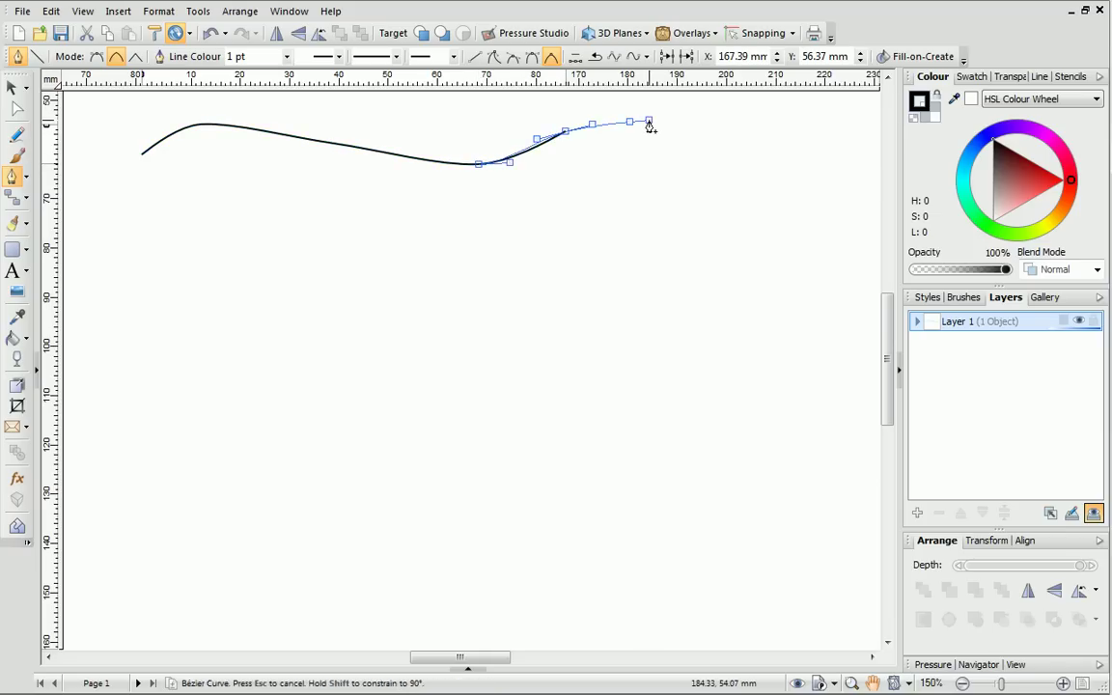
left_click(735, 151)
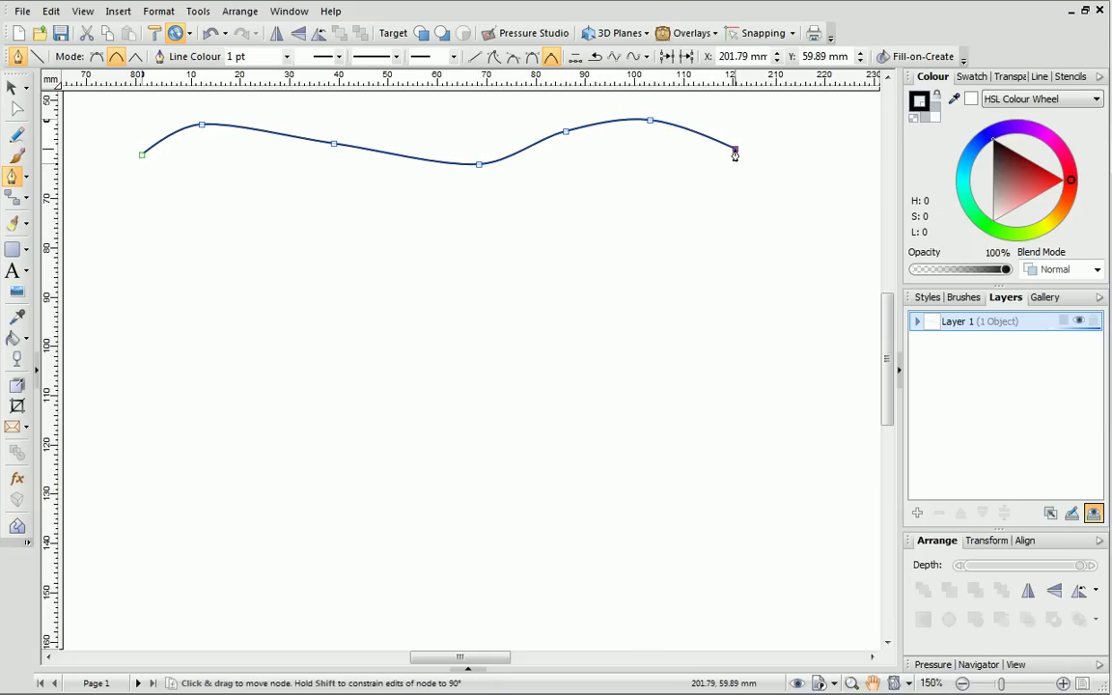
key("Escape")
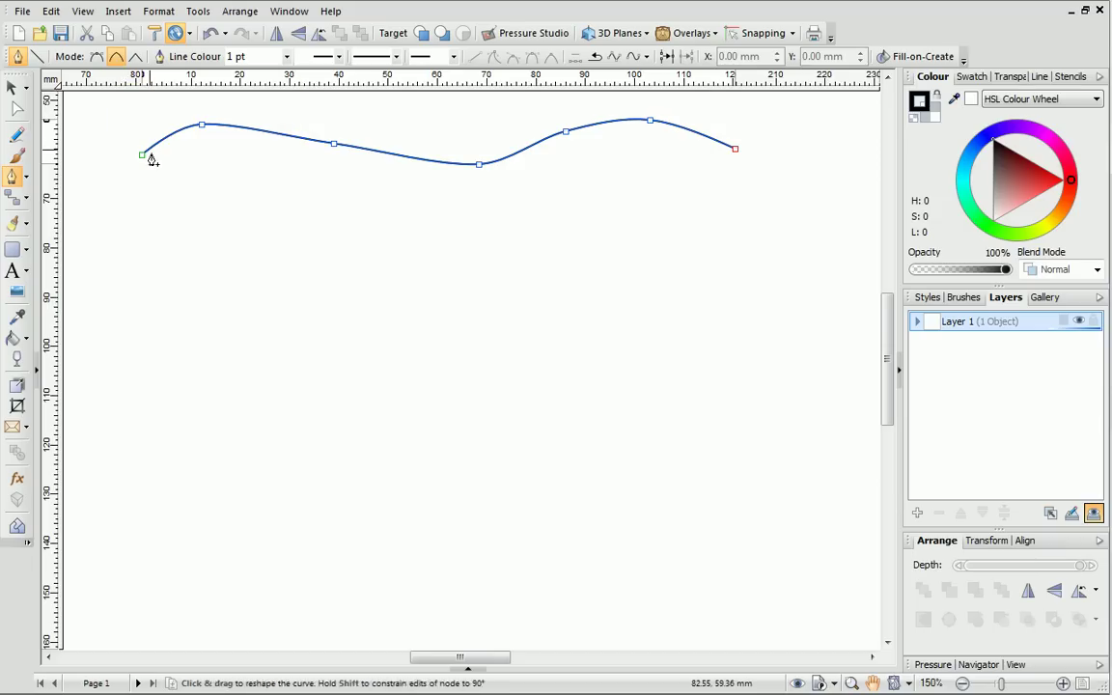
Draw a smooth heart outline below the wave and close it at its starting node.
left_click(182, 242)
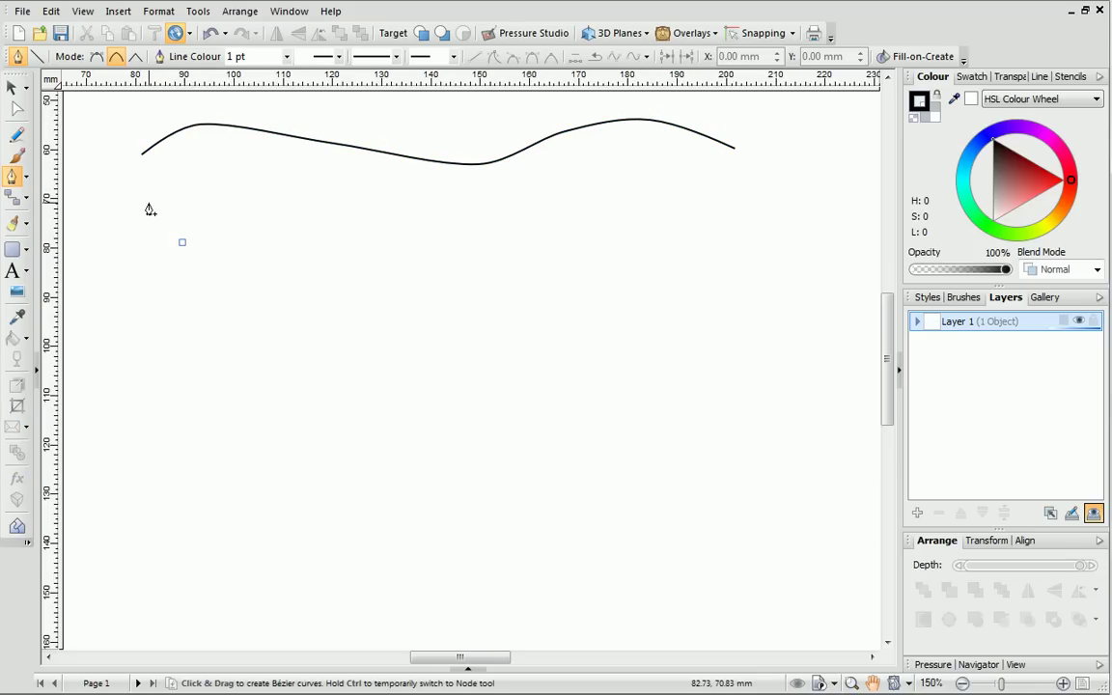
left_click(149, 202)
left_click(101, 228)
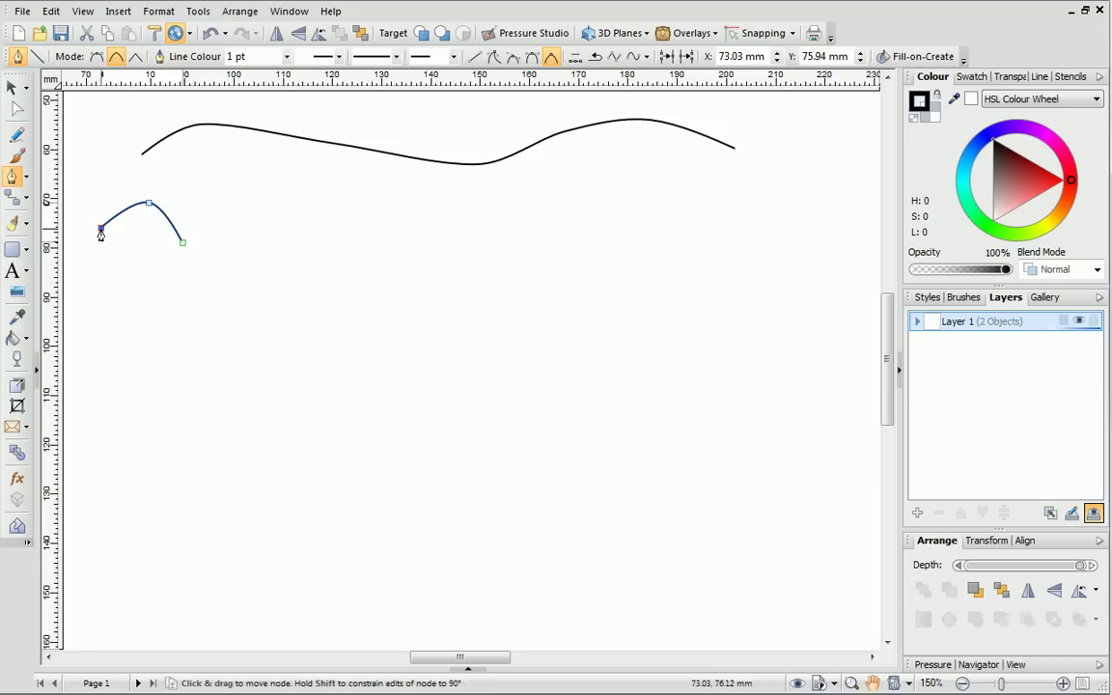
left_click(104, 282)
left_click(135, 345)
left_click(153, 381)
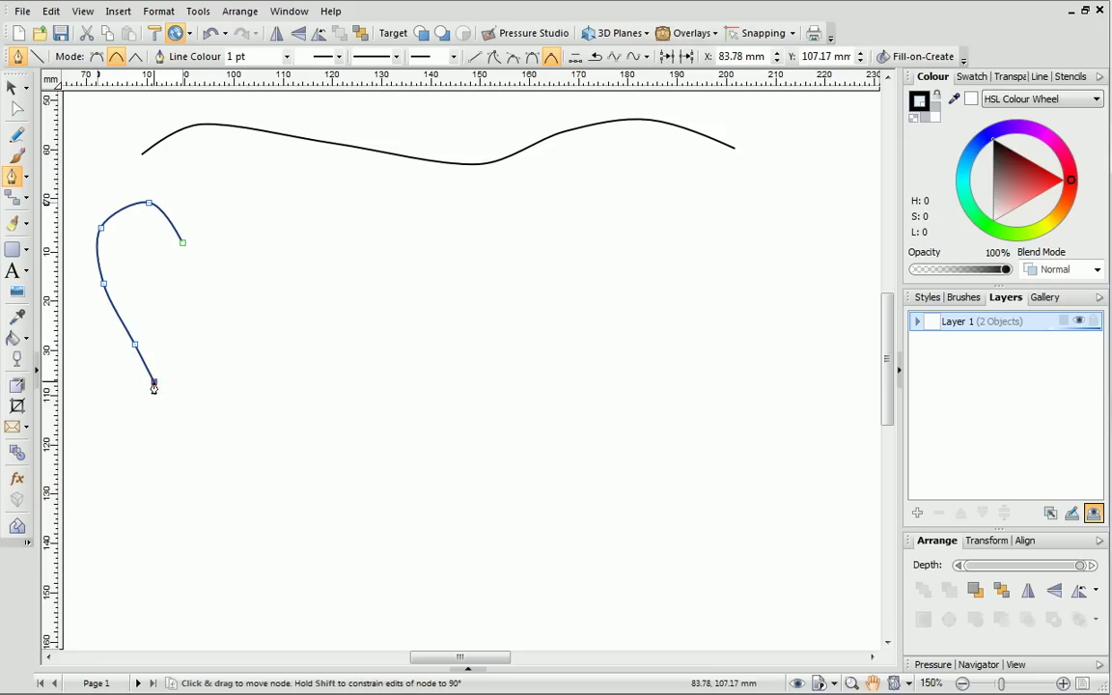
left_click(207, 331)
left_click(244, 276)
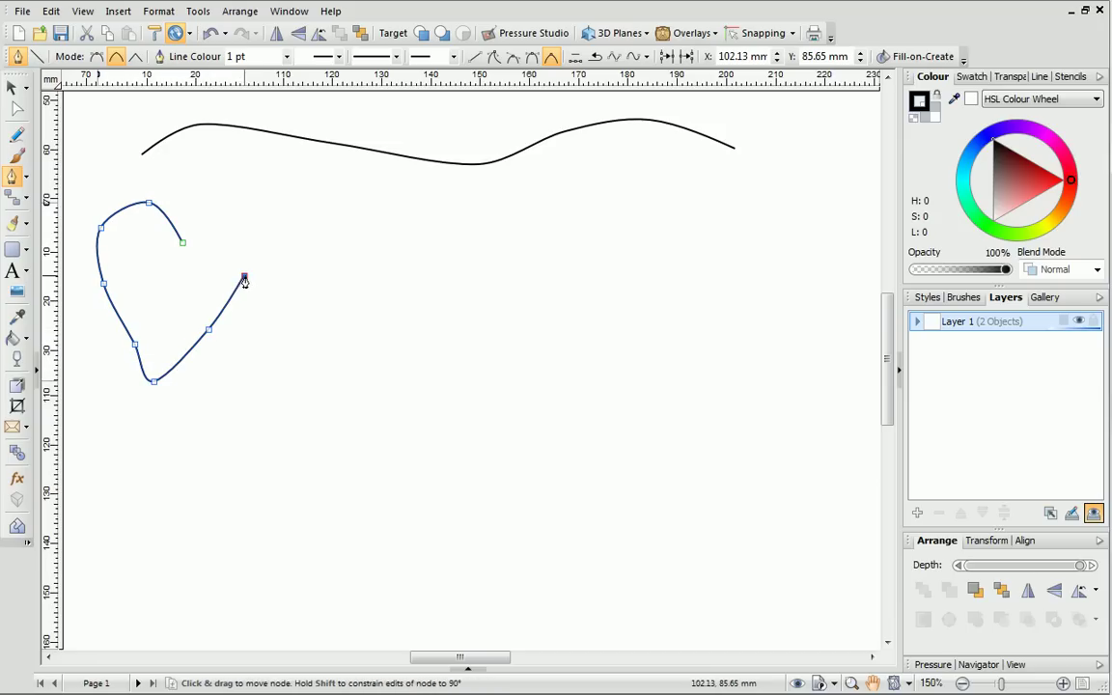
left_click(272, 226)
left_click(250, 183)
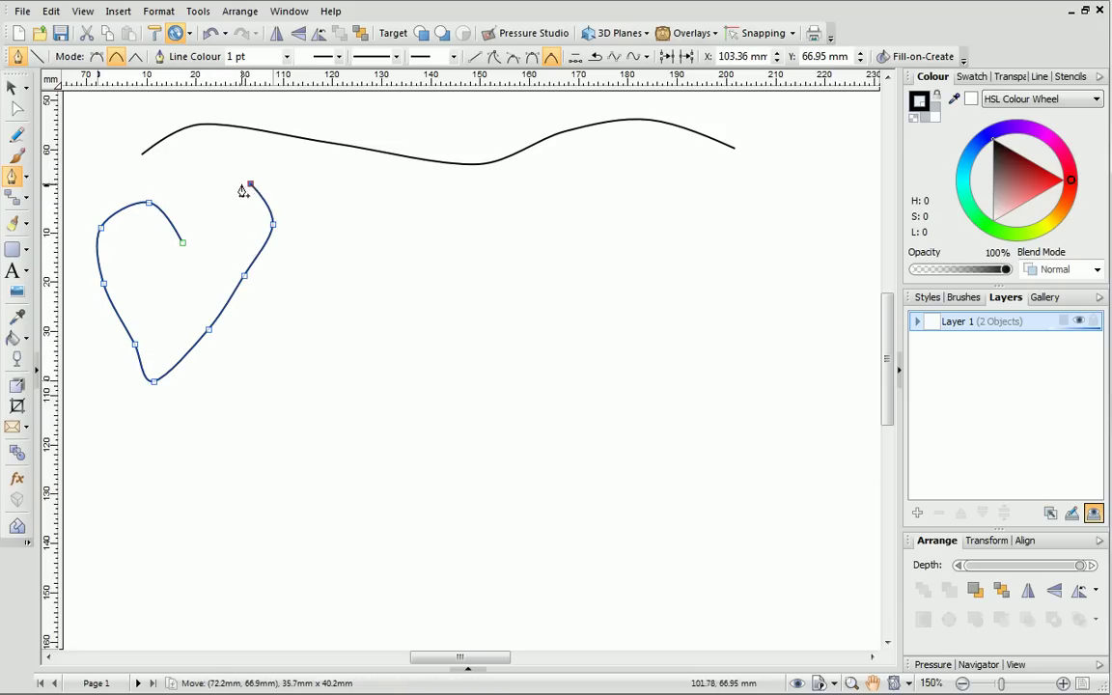
left_click(212, 199)
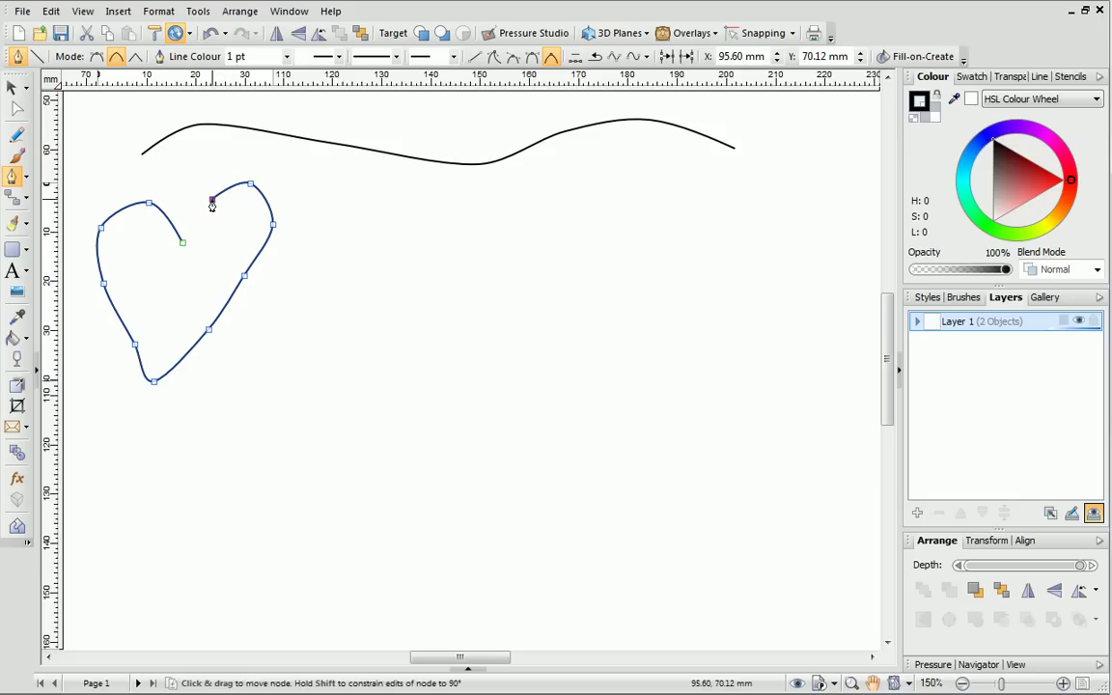
left_click(182, 244)
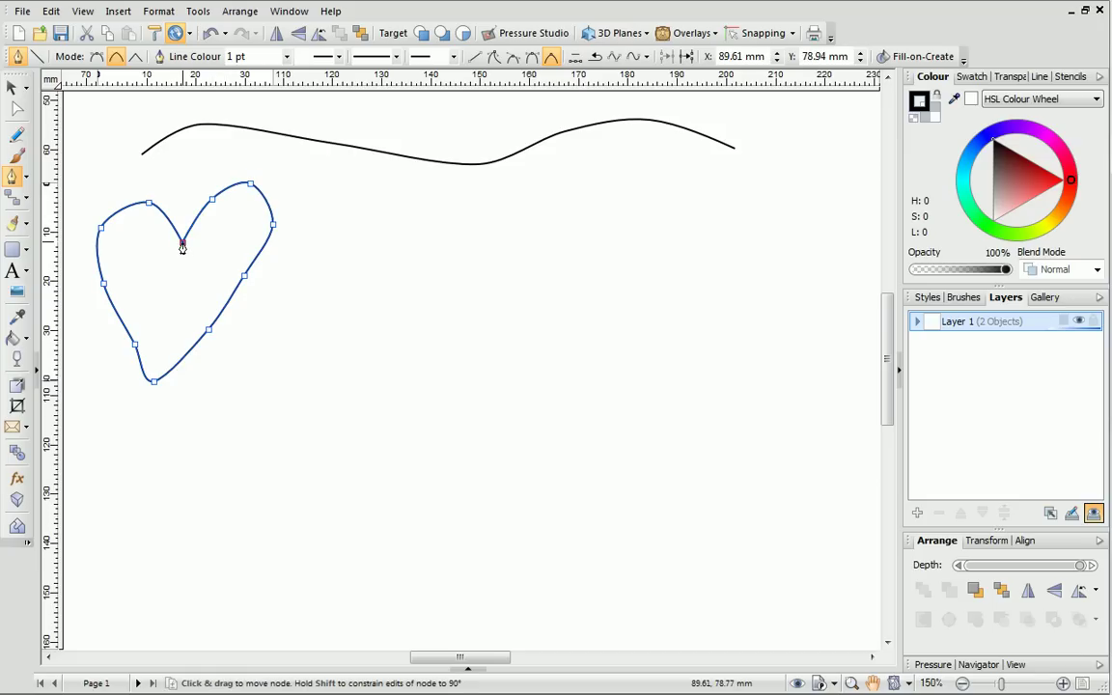
In Line Segments mode, draw a closed straight-sided heart beside the smooth heart.
left_click(135, 57)
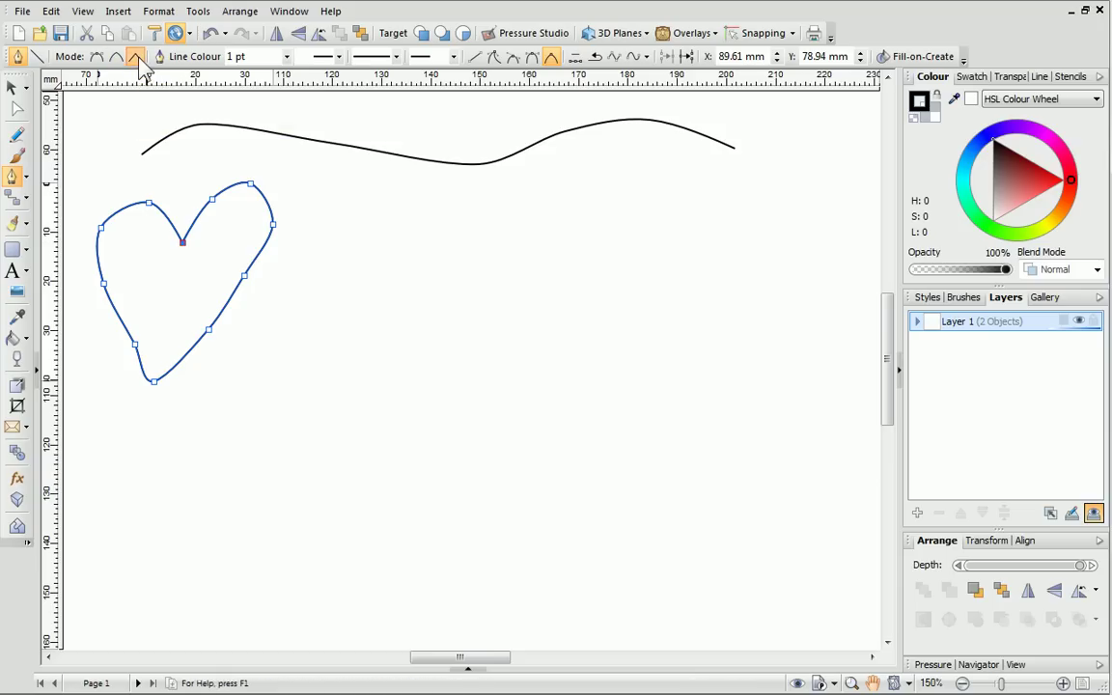
left_click(363, 325)
left_click(325, 277)
left_click(279, 310)
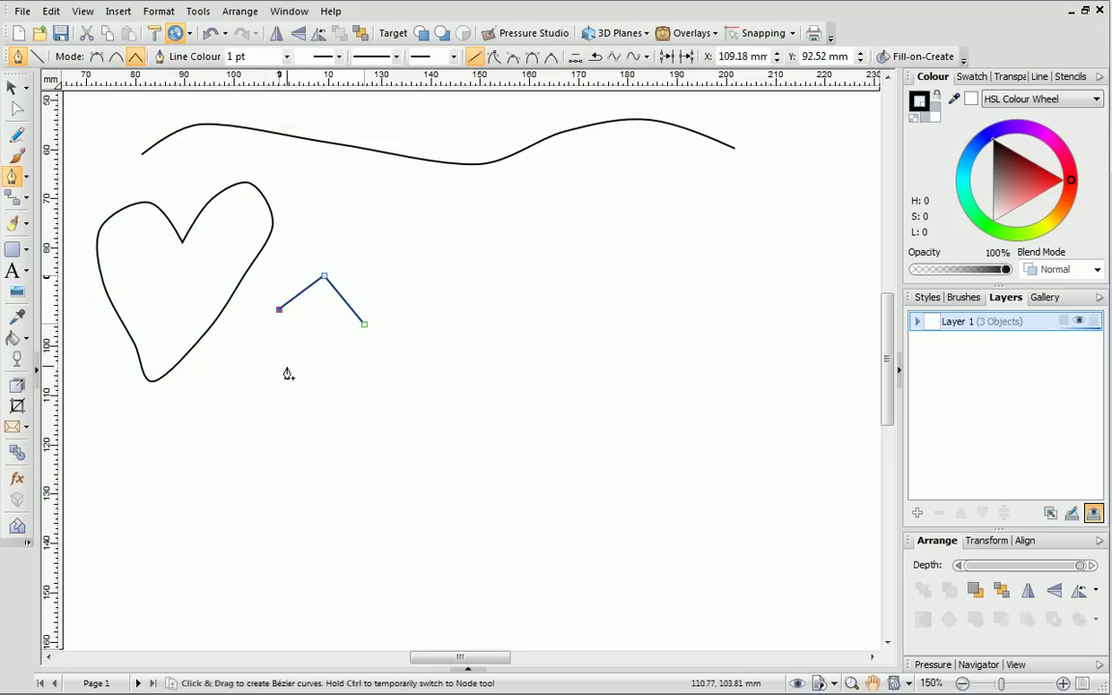
left_click(286, 366)
left_click(315, 425)
left_click(344, 468)
left_click(384, 410)
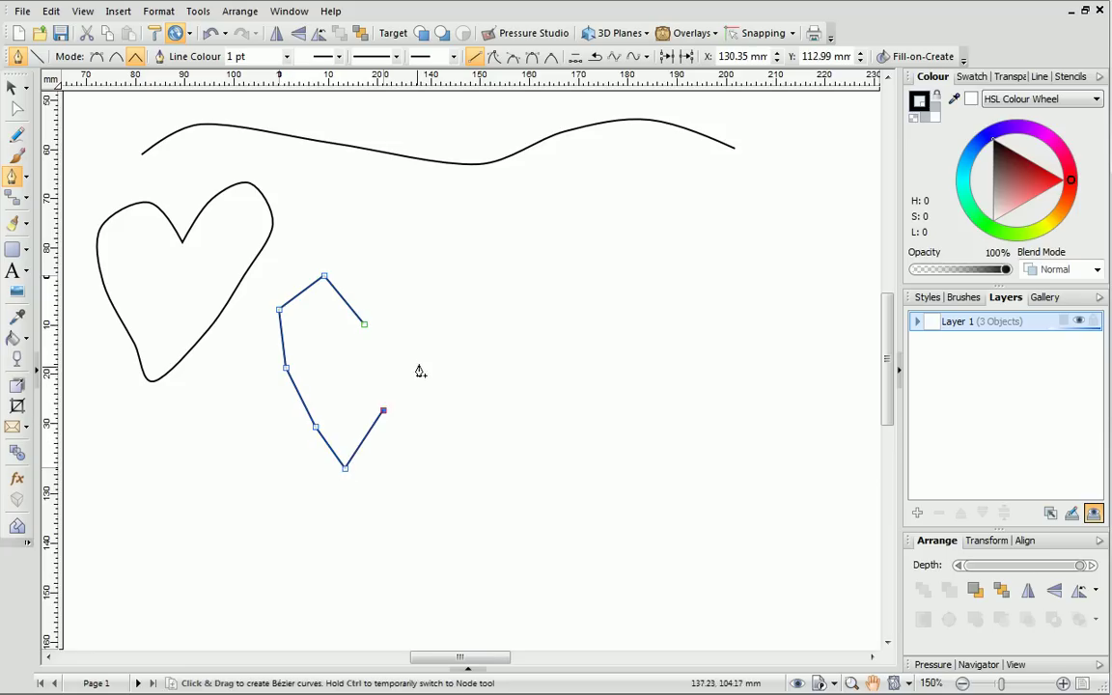
left_click(425, 355)
left_click(454, 300)
left_click(422, 273)
left_click(380, 291)
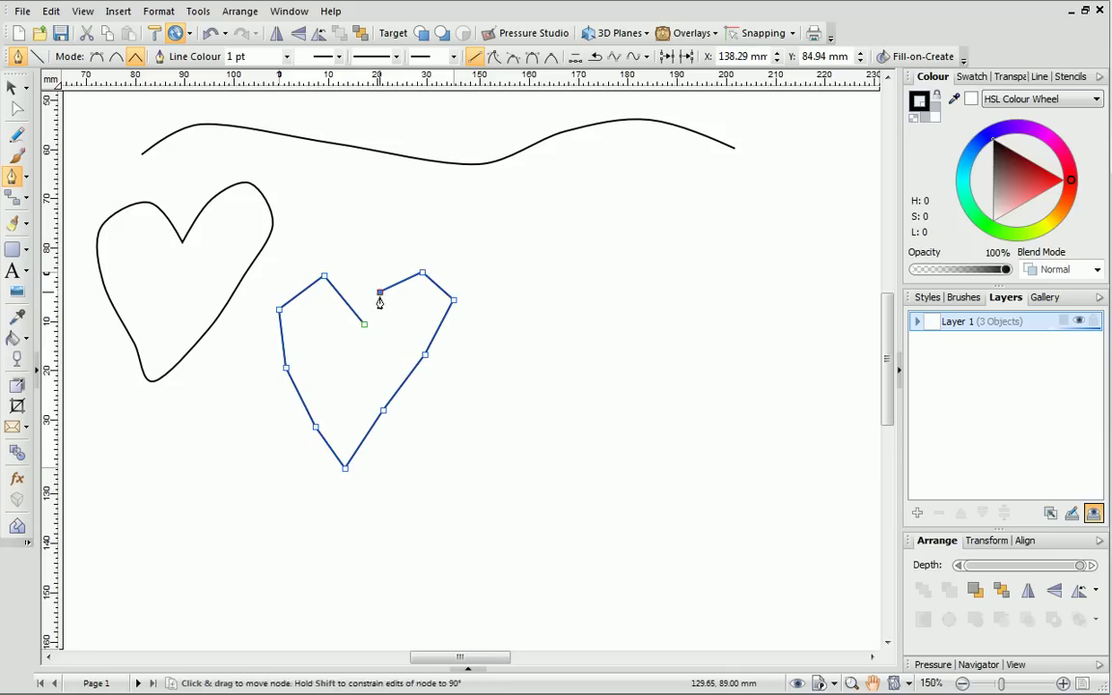
left_click(365, 325)
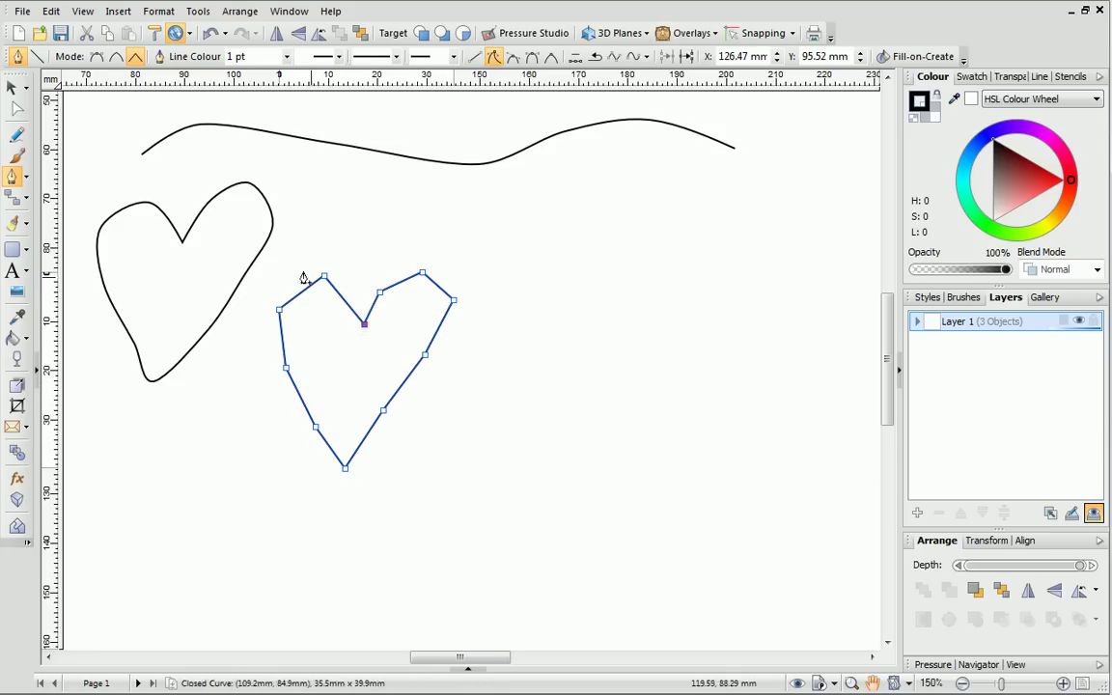
In Smooth Segments mode, draw a third, near-straight-sided heart further right and close it.
left_click(97, 58)
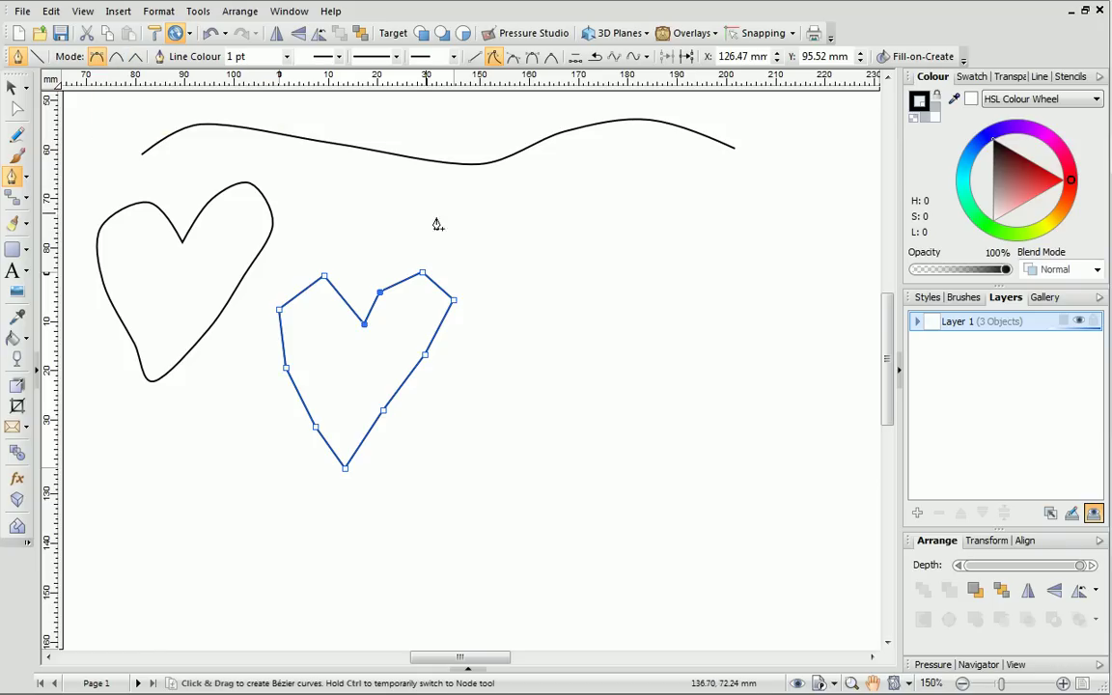
left_click(579, 278)
left_click(533, 242)
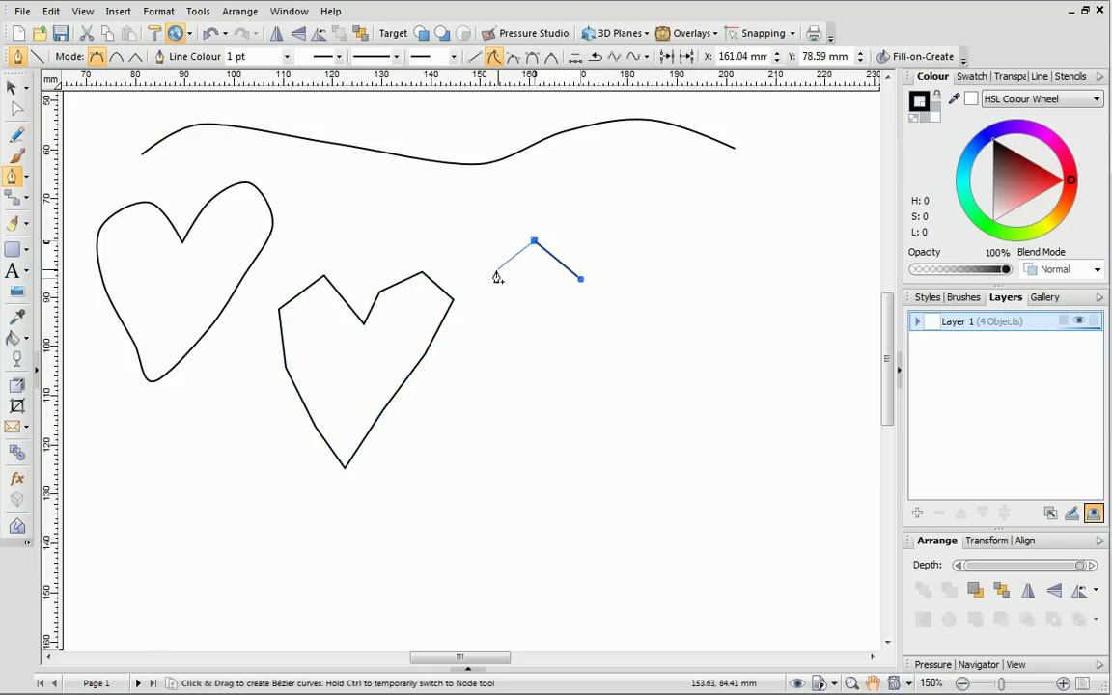
left_click(492, 277)
left_click(497, 349)
left_click(522, 412)
left_click(561, 462)
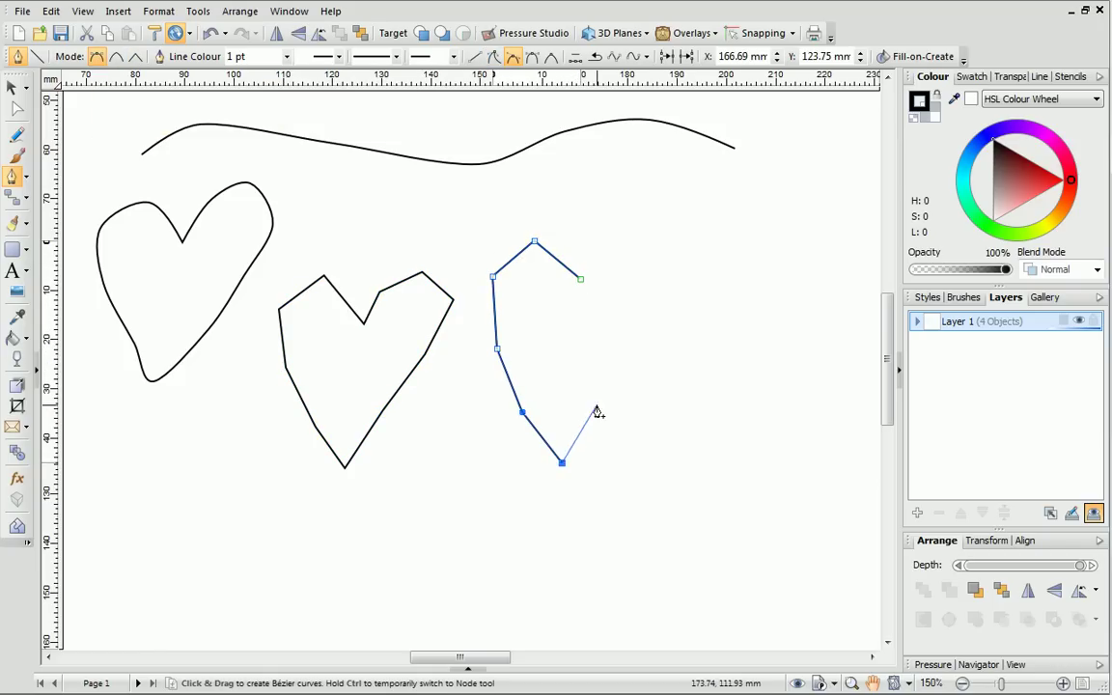
left_click(597, 404)
left_click(639, 324)
left_click(657, 259)
left_click(617, 228)
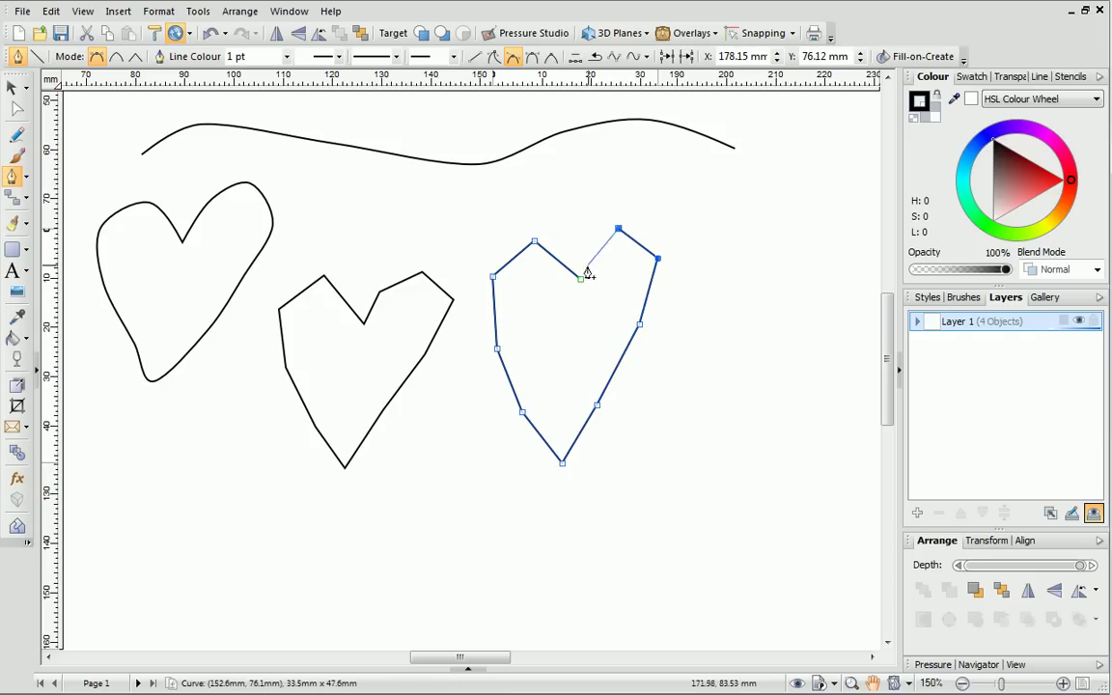
left_click(581, 280)
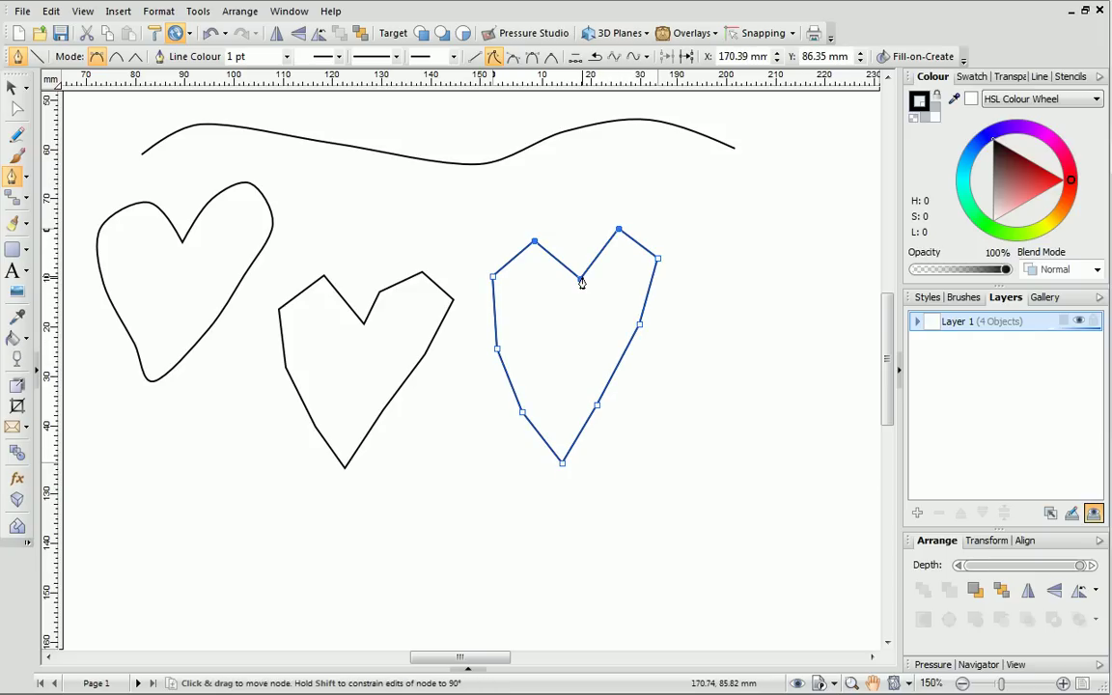
Drag out curved Bézier nodes to draw a closed, curved-lobed heart at the lower right.
left_click(747, 391)
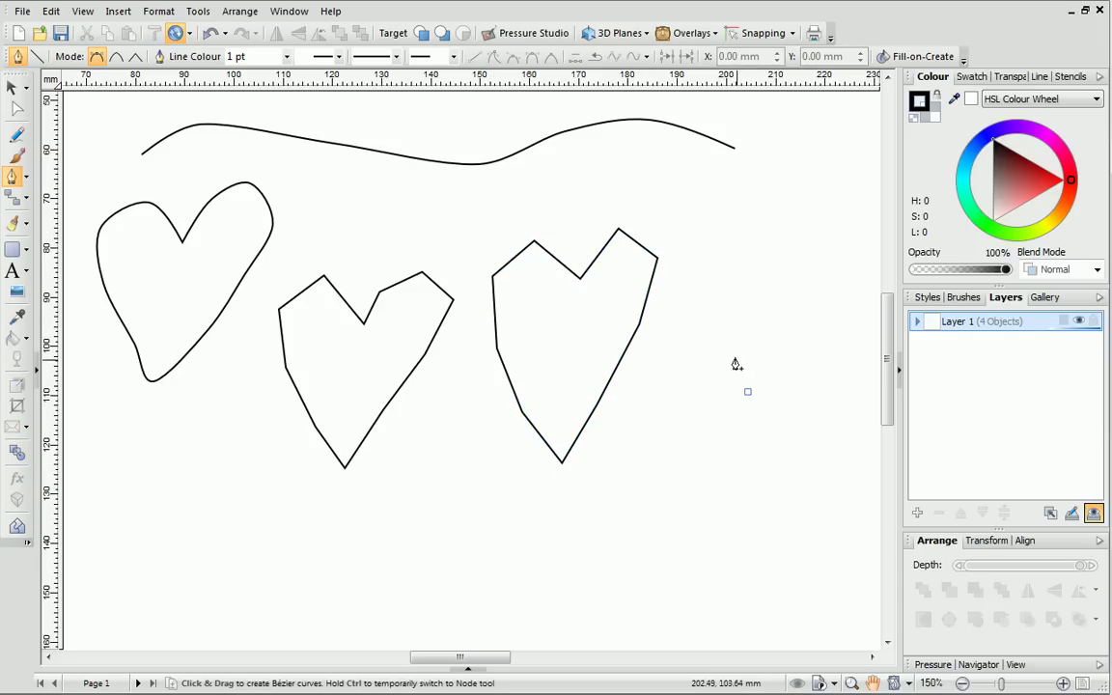
left_click_drag(712, 333, 680, 409)
left_click_drag(696, 472, 711, 525)
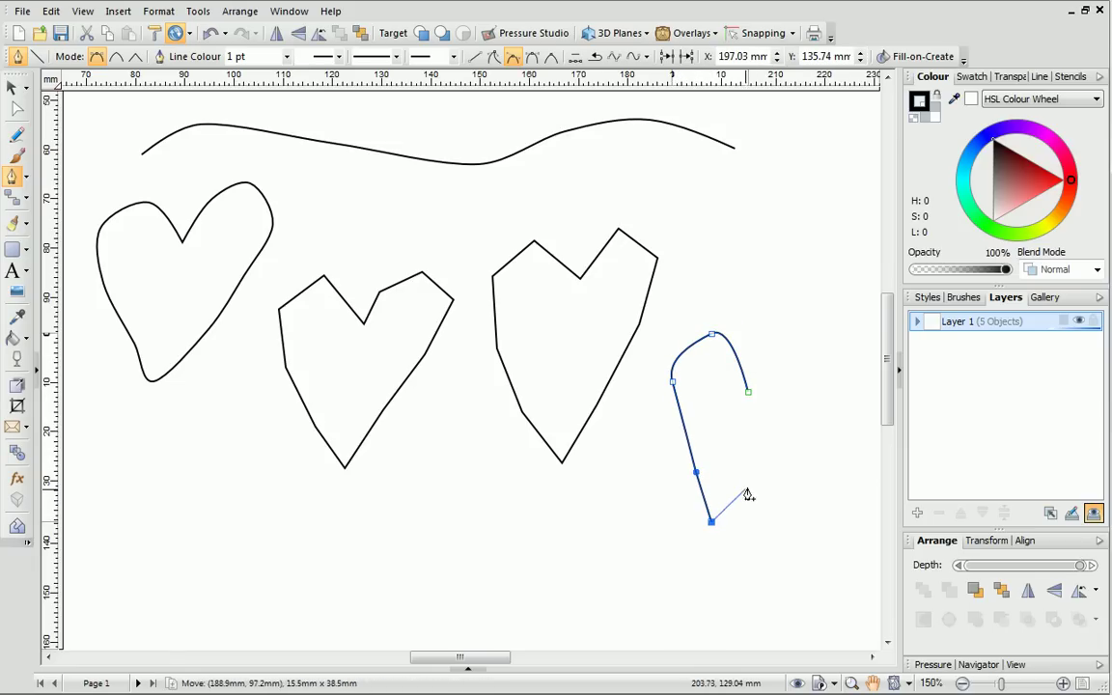
left_click_drag(761, 476, 809, 421)
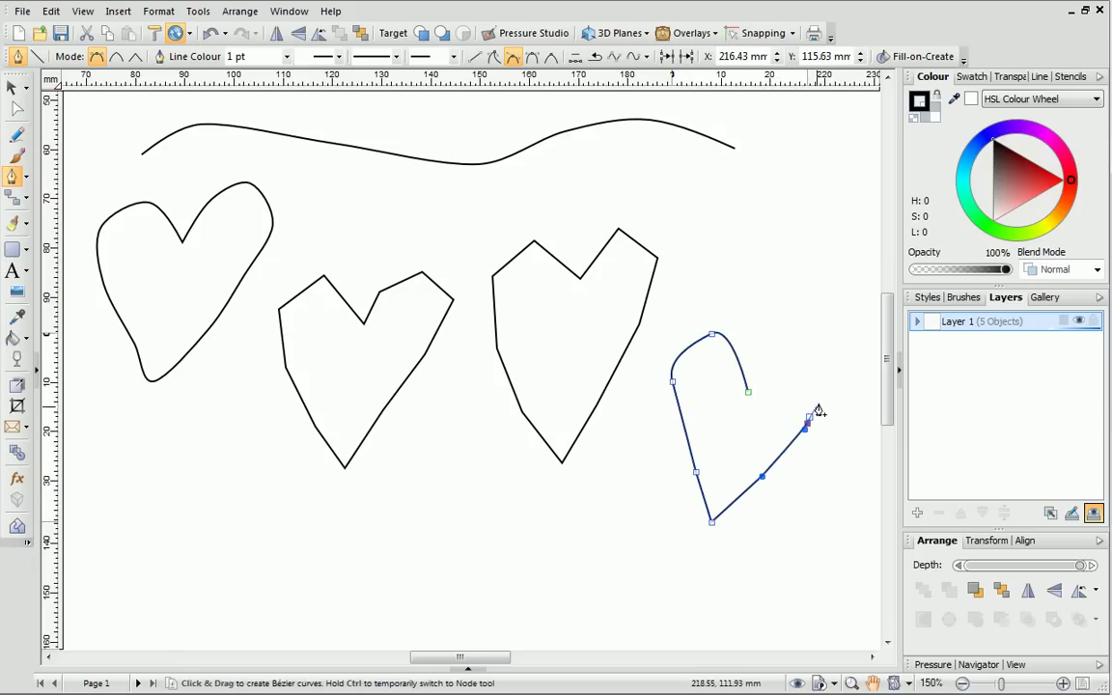
left_click_drag(823, 374, 809, 371)
left_click(778, 374)
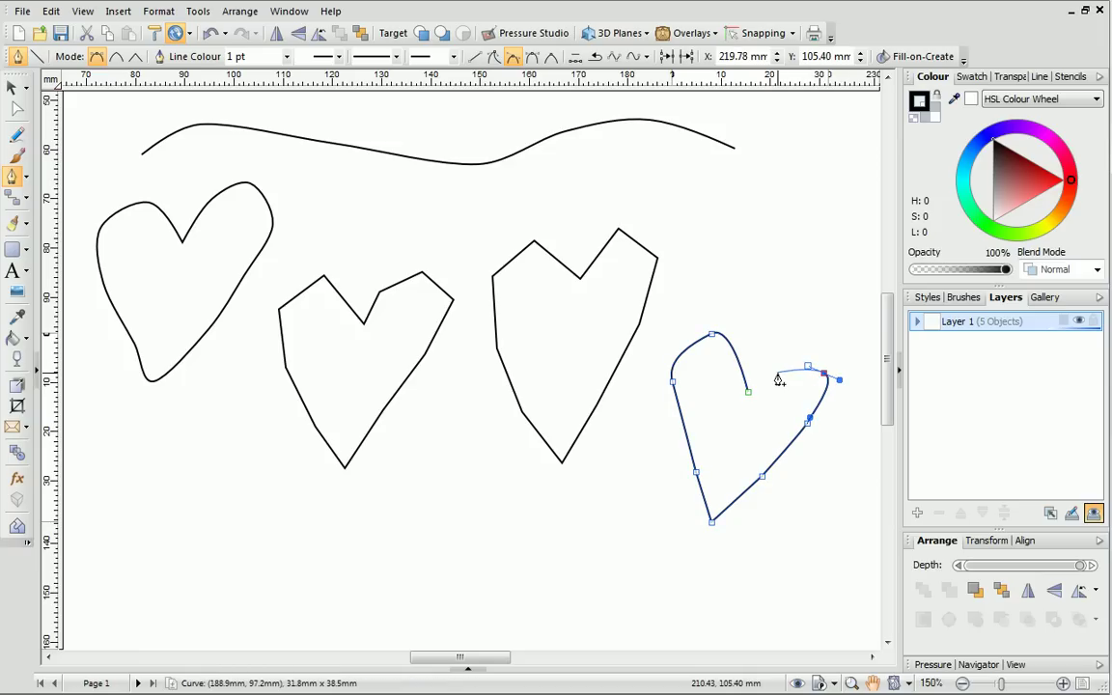
left_click(750, 395)
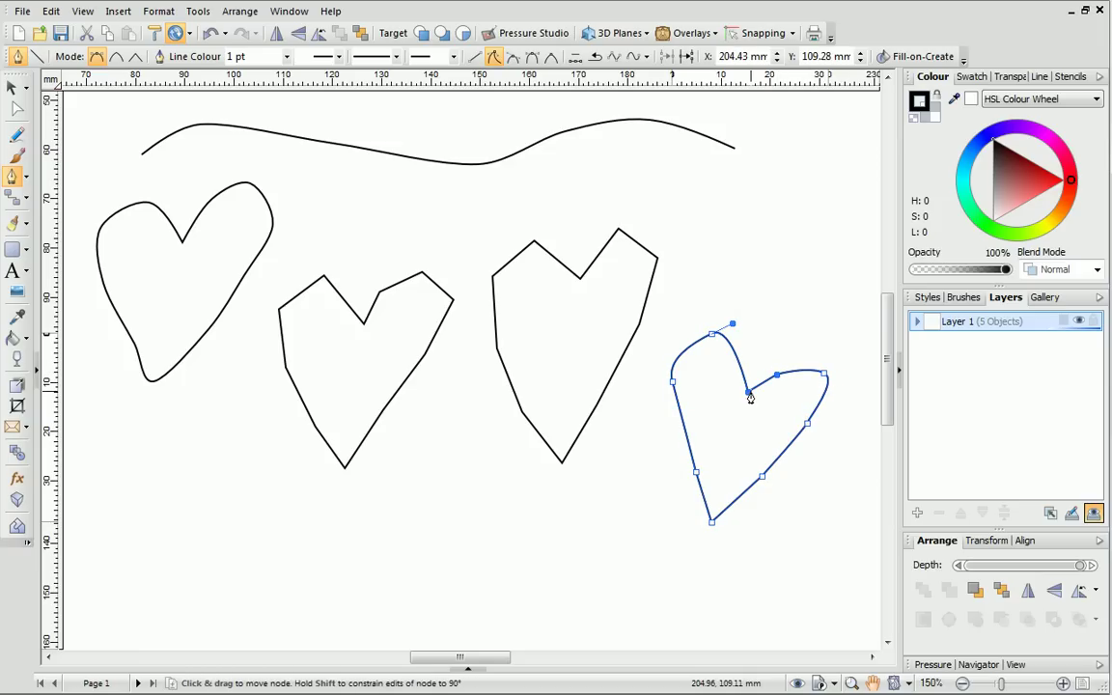
Draw a ten-node open zigzag line along the bottom of the page beneath the hearts.
left_click(89, 584)
left_click(149, 543)
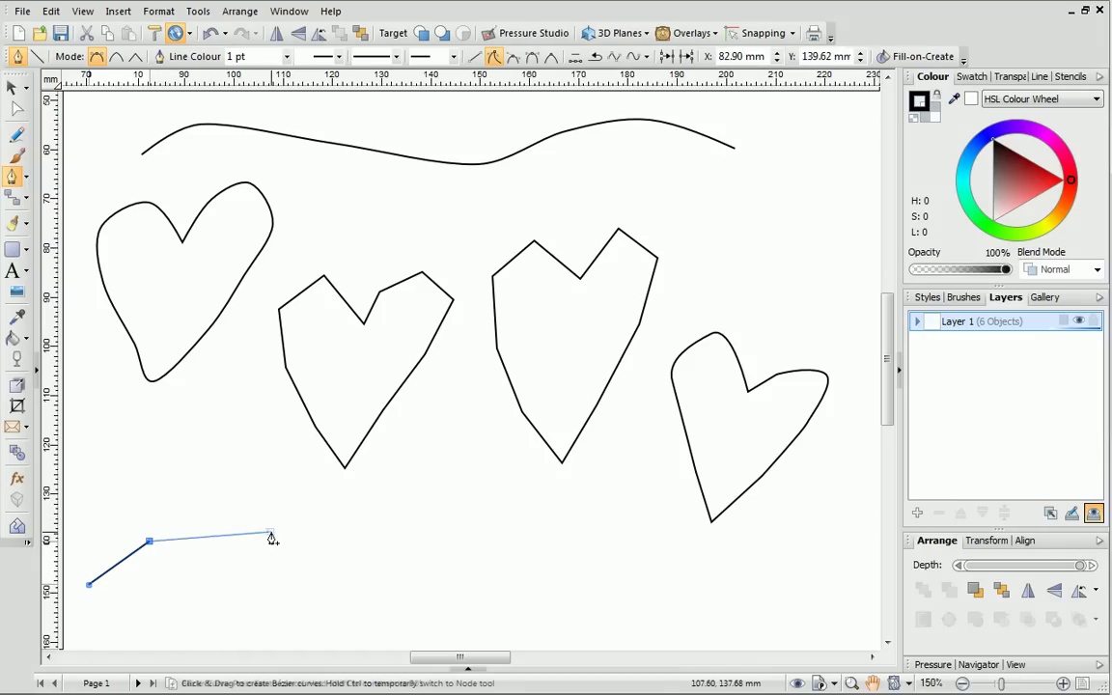
left_click(271, 531)
left_click(369, 548)
left_click(486, 569)
left_click(564, 582)
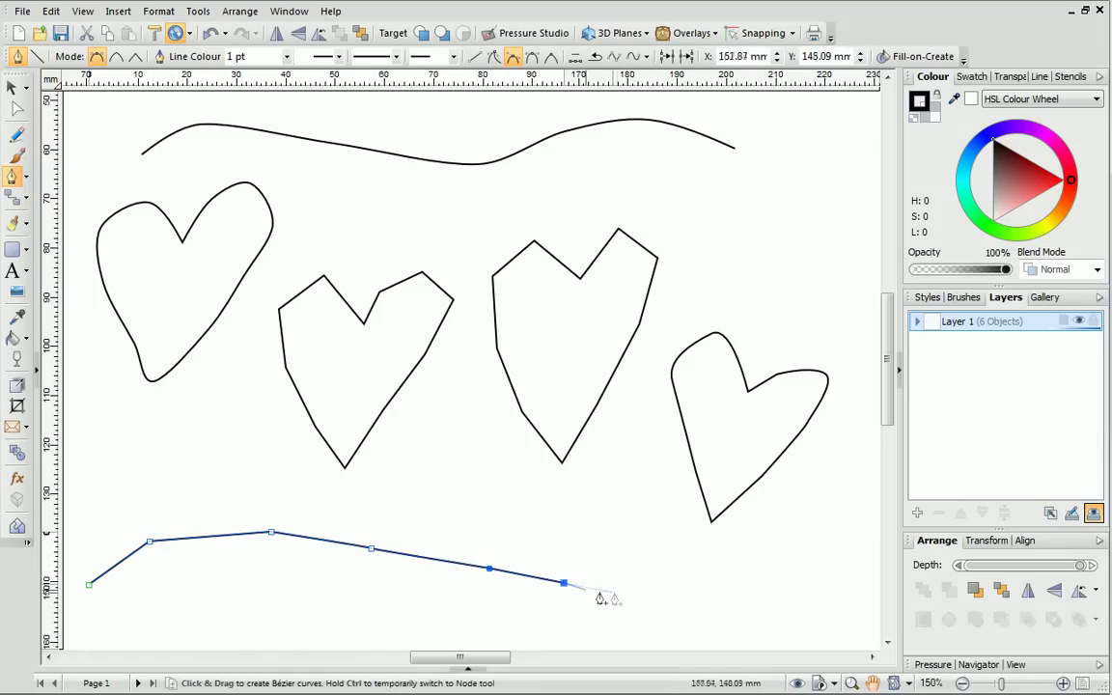
left_click(625, 593)
left_click(663, 564)
left_click(723, 553)
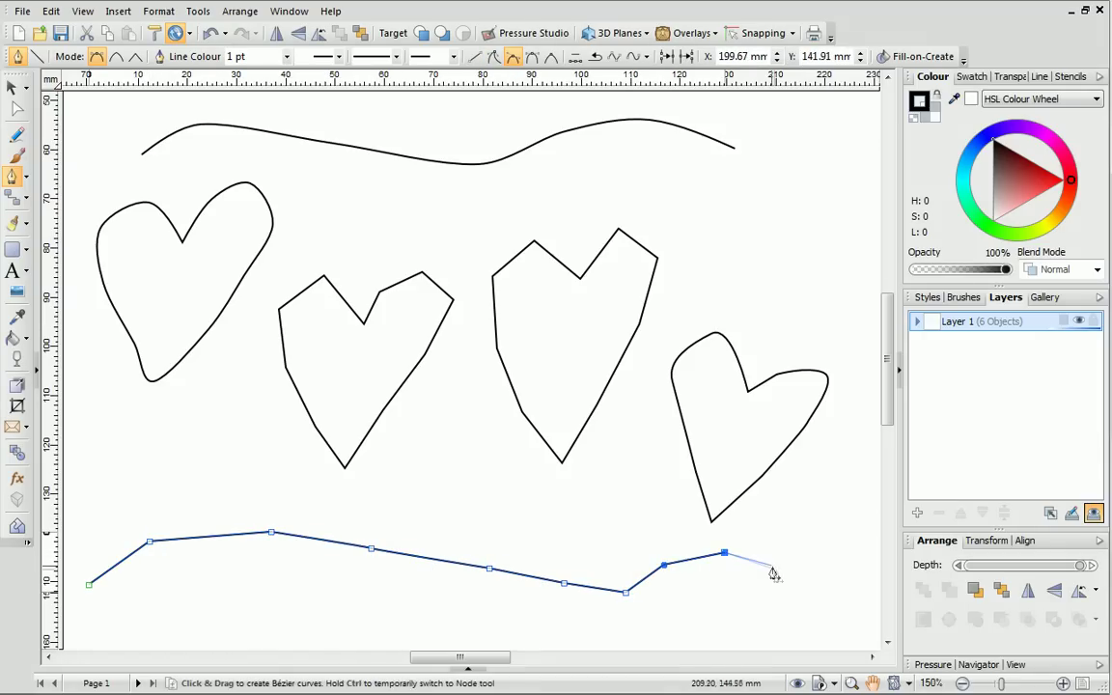
left_click(777, 573)
key("Return")
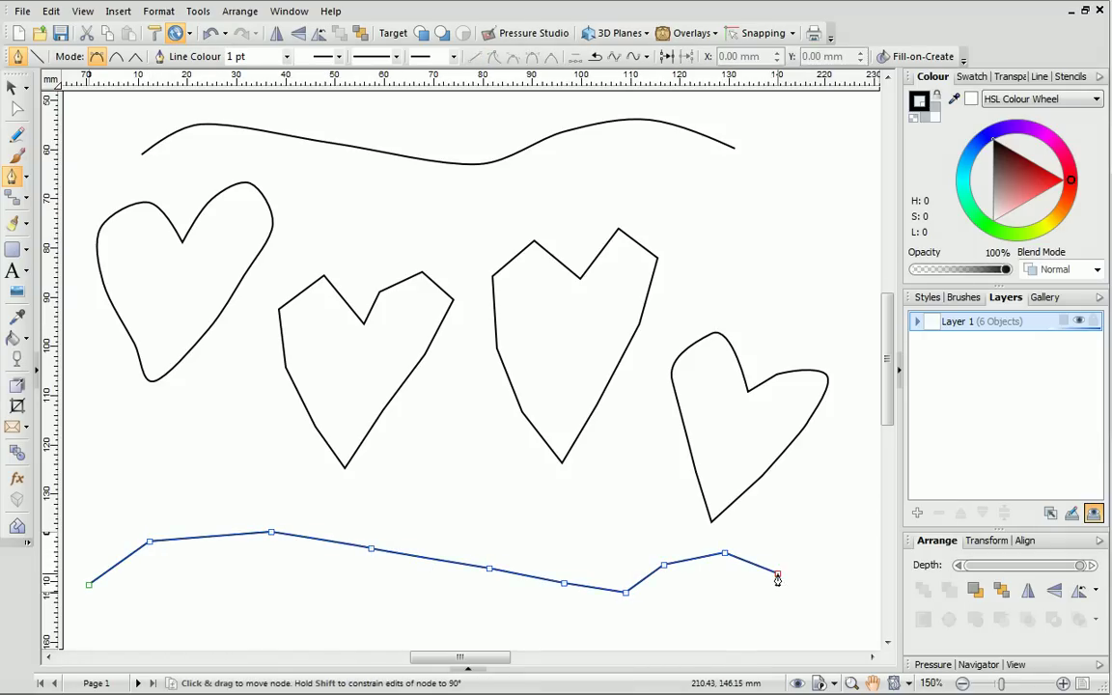
With the Node tool, drag the top curve's left segment into a dip and its middle into a hump.
left_click(20, 115)
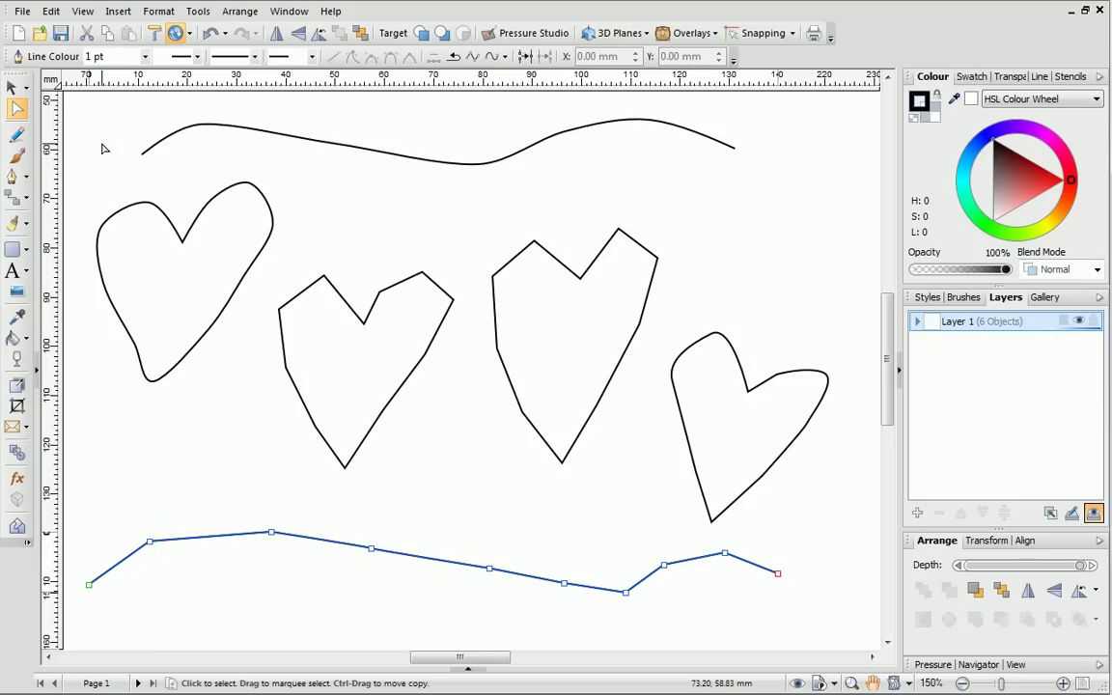
left_click(203, 129)
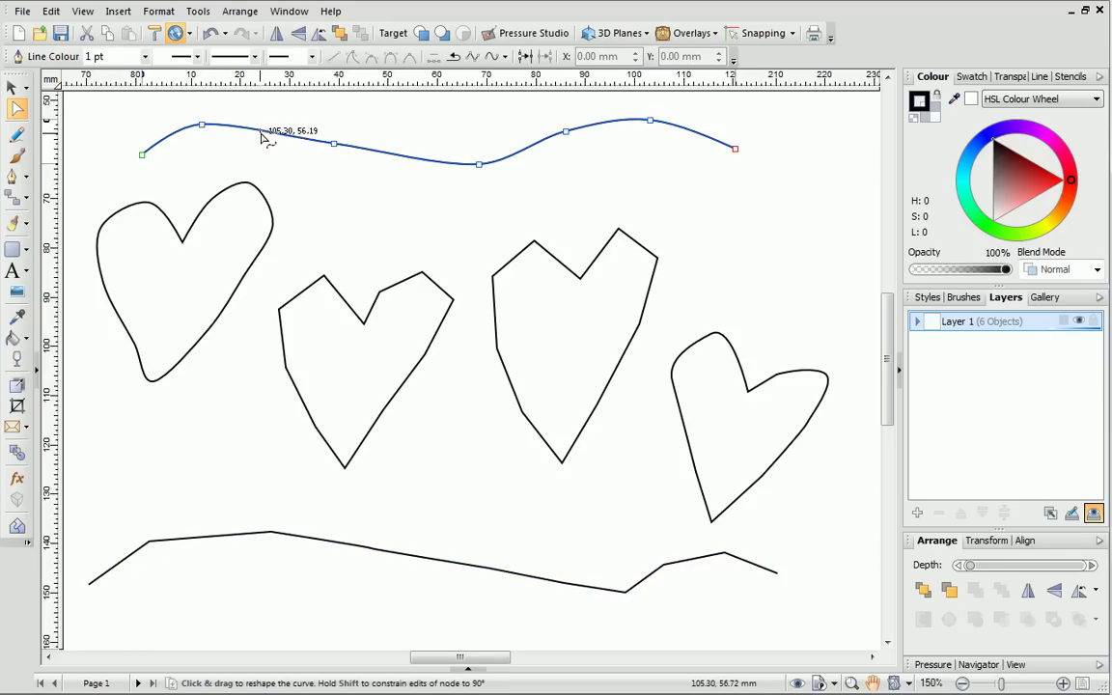
left_click_drag(266, 137, 263, 164)
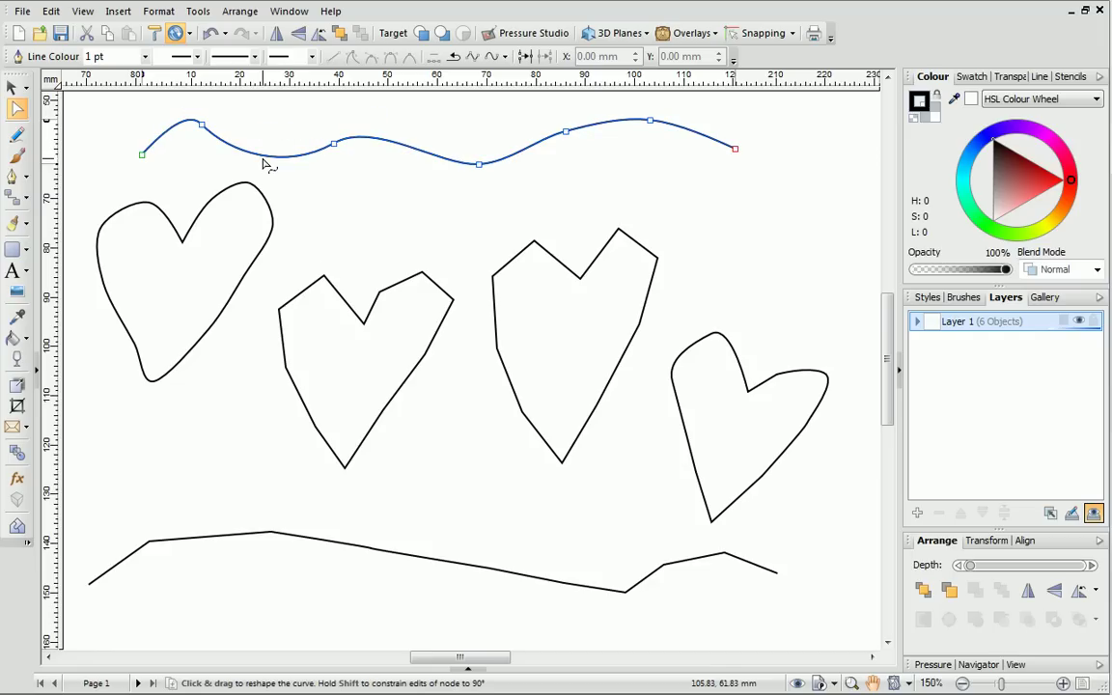
left_click_drag(522, 153, 514, 134)
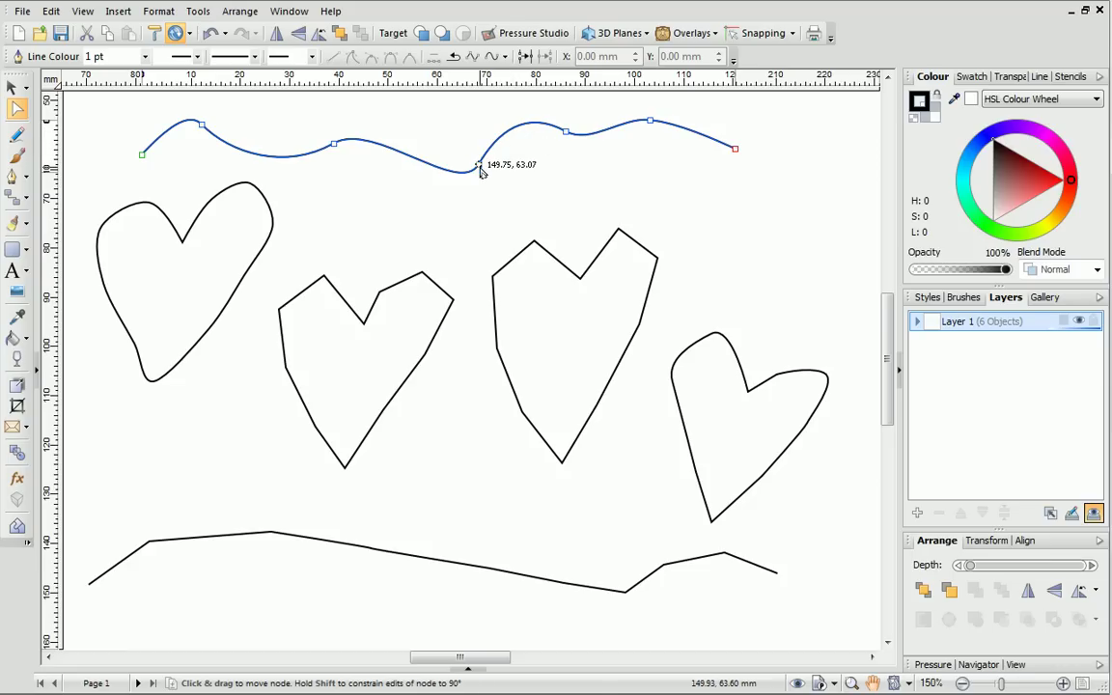
Make the top line's middle node a sharp corner, then drag its segments and handle into a deep dip and steep peak.
left_click_drag(481, 166, 482, 172)
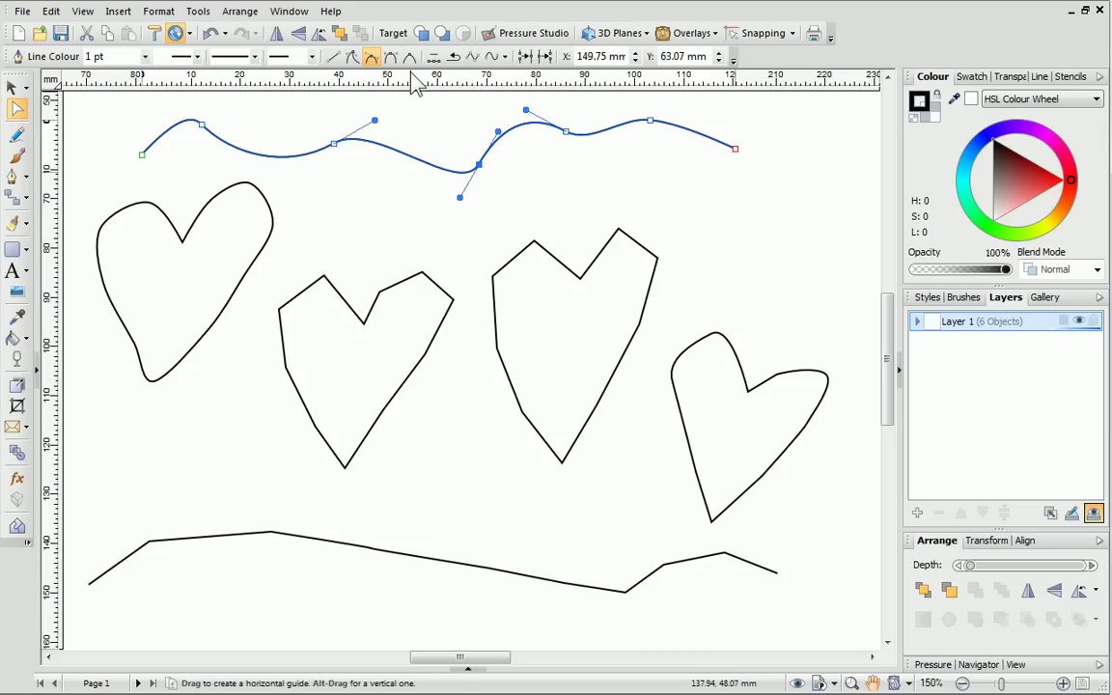
left_click(352, 58)
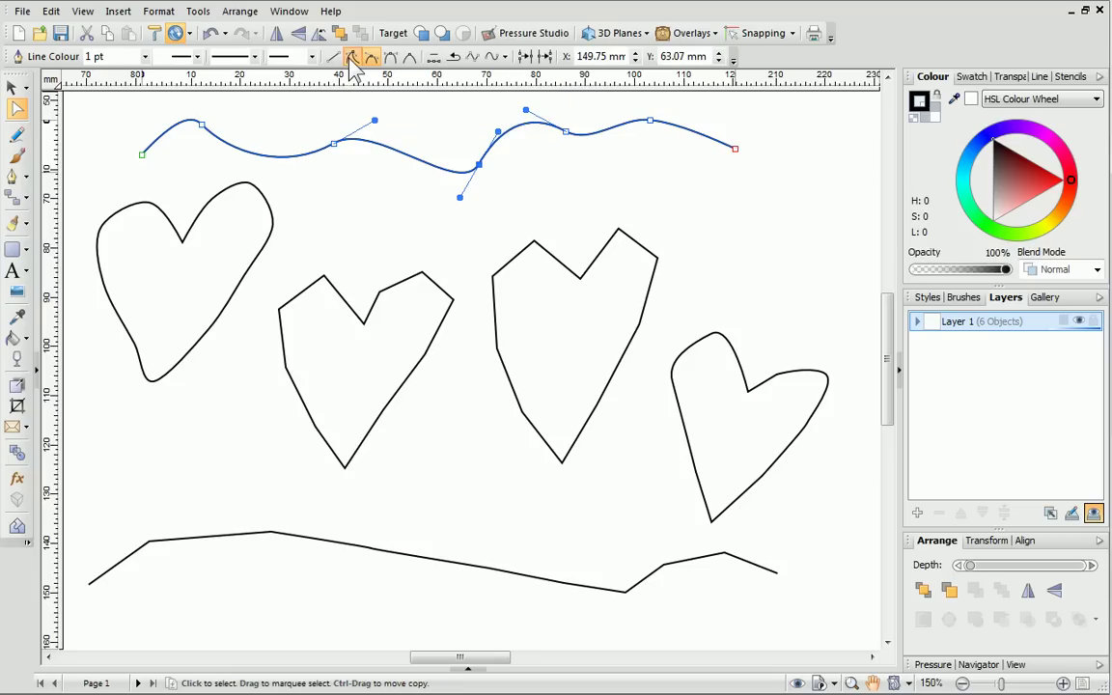
left_click_drag(398, 157, 385, 199)
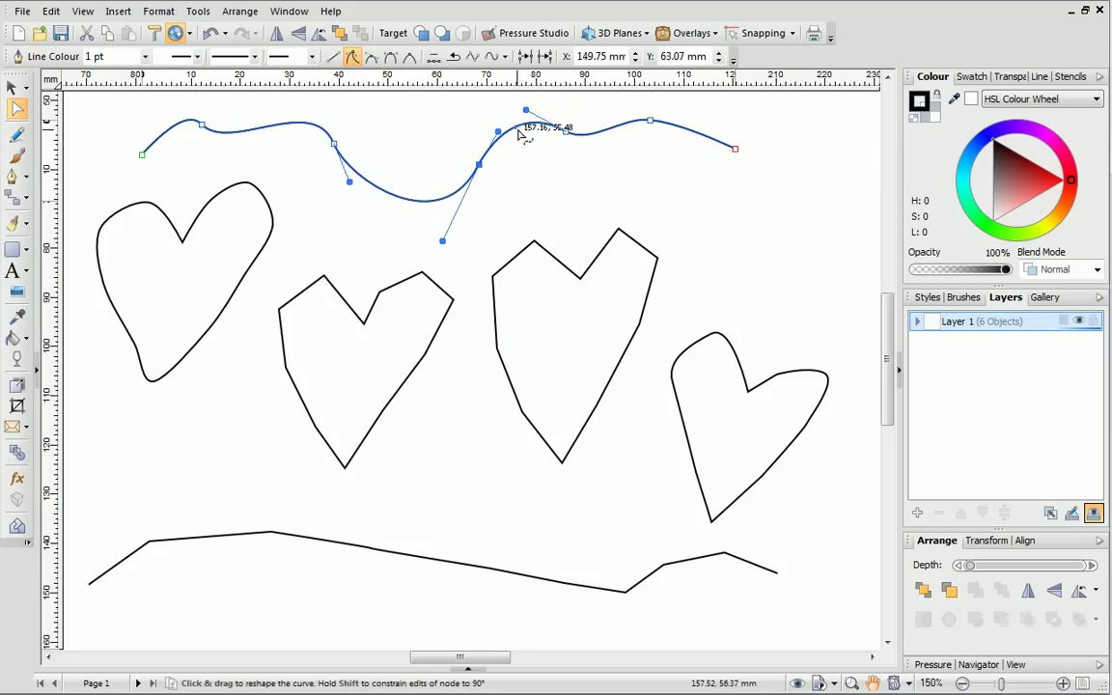
left_click_drag(522, 124, 491, 118)
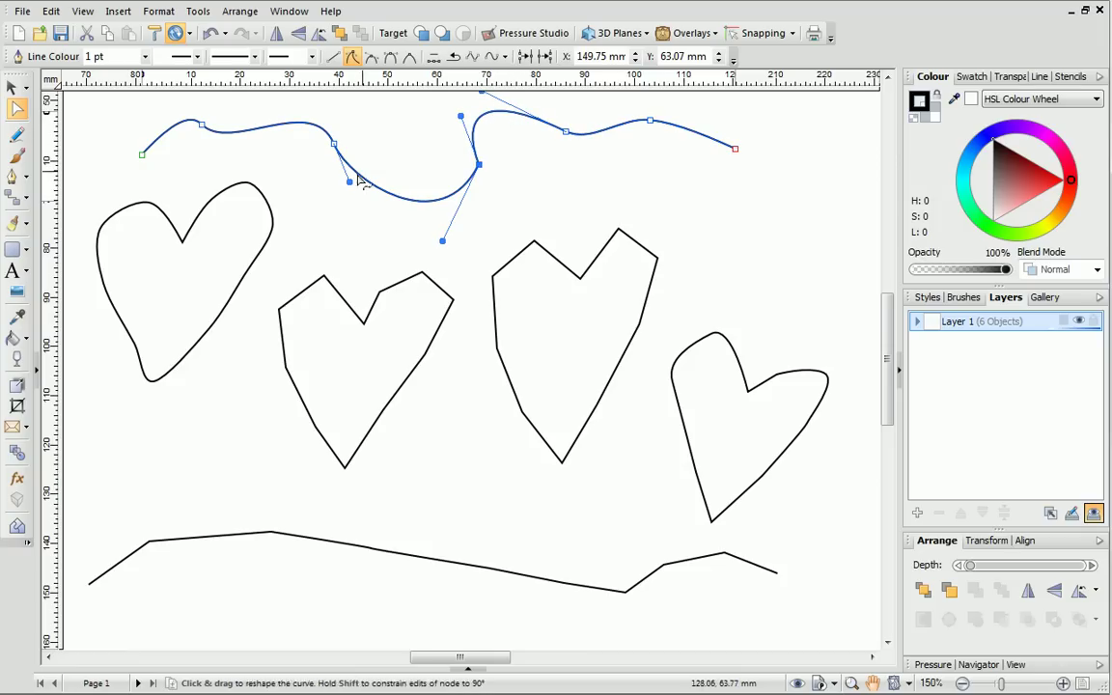
left_click_drag(349, 181, 406, 122)
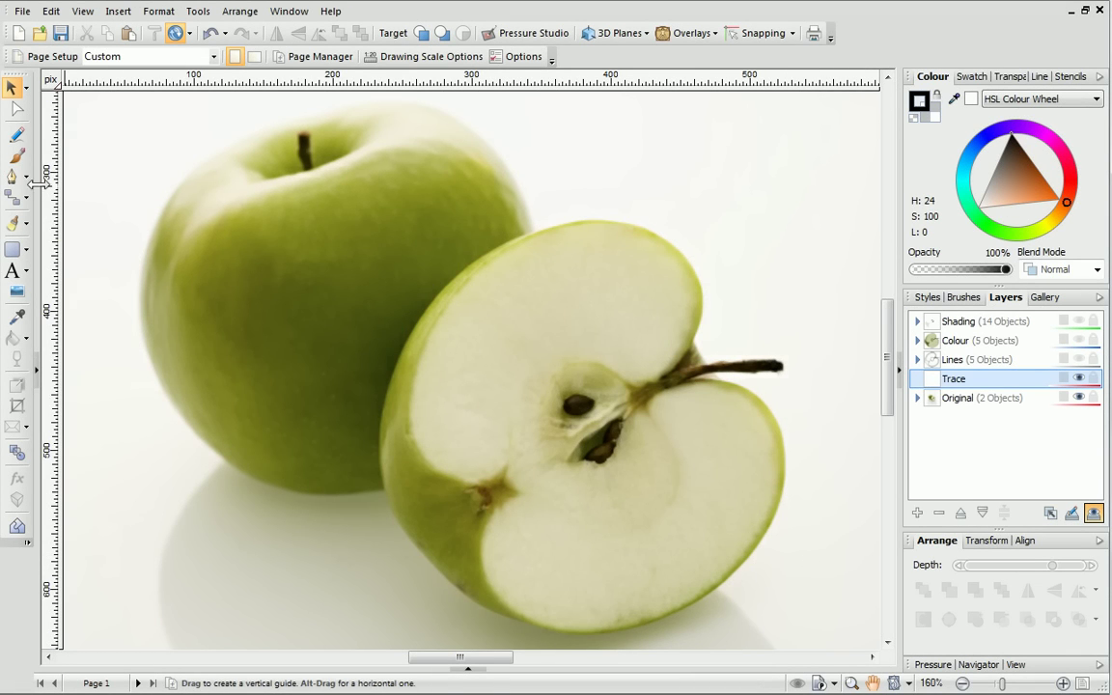
Pick the Pen tool with a 2 pt line width in Smooth Segments mode.
left_click(14, 177)
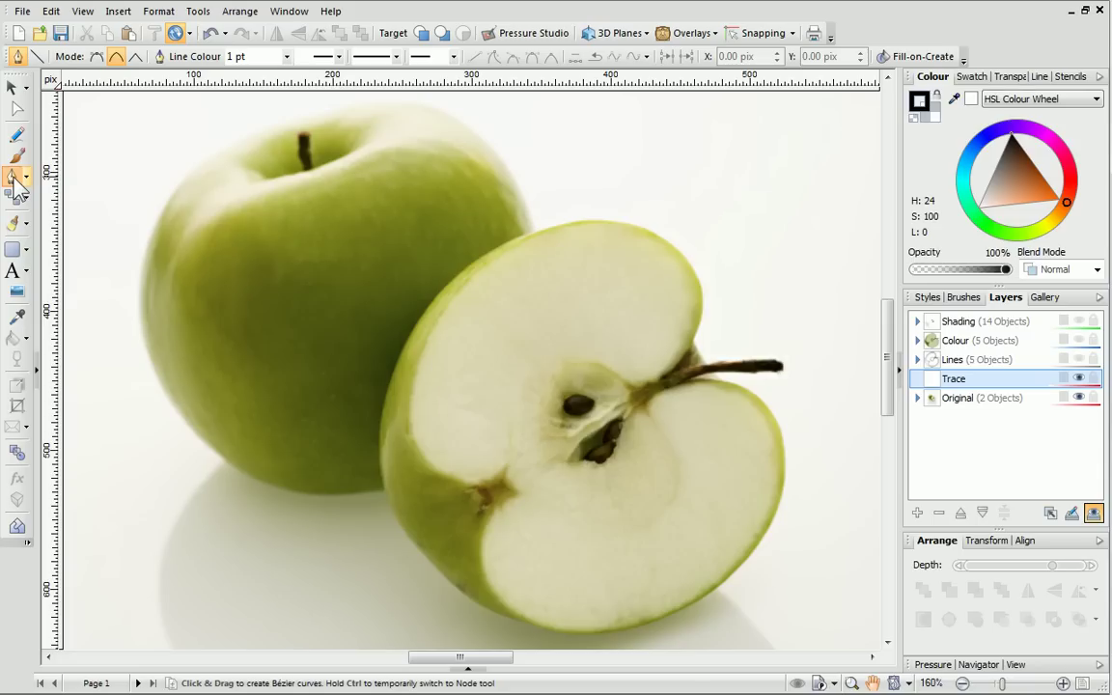
left_click(287, 56)
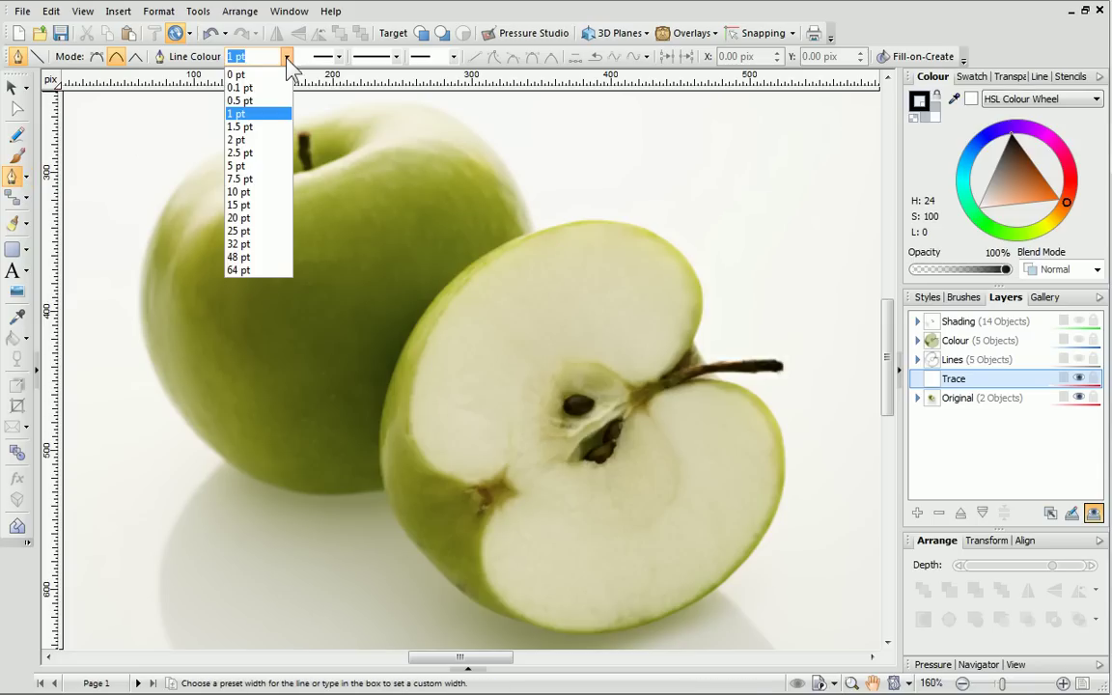
left_click(246, 140)
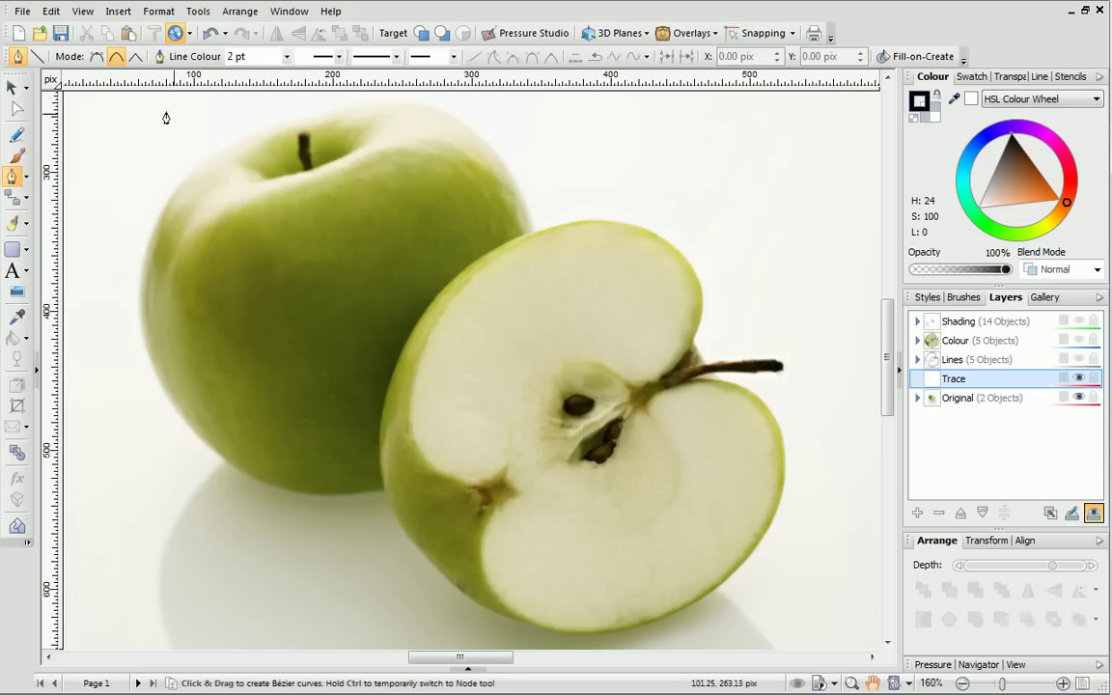
left_click(95, 57)
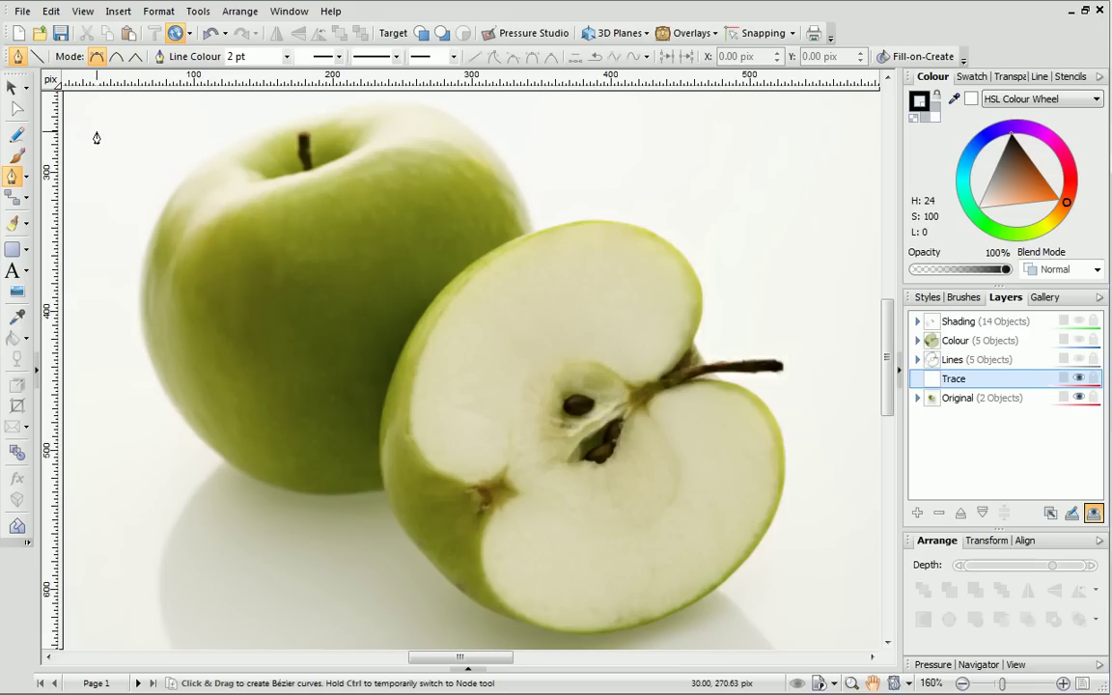
Place Pen nodes down the cut apple's left edge, bending the last segment to follow the edge.
left_click(437, 298)
left_click(409, 336)
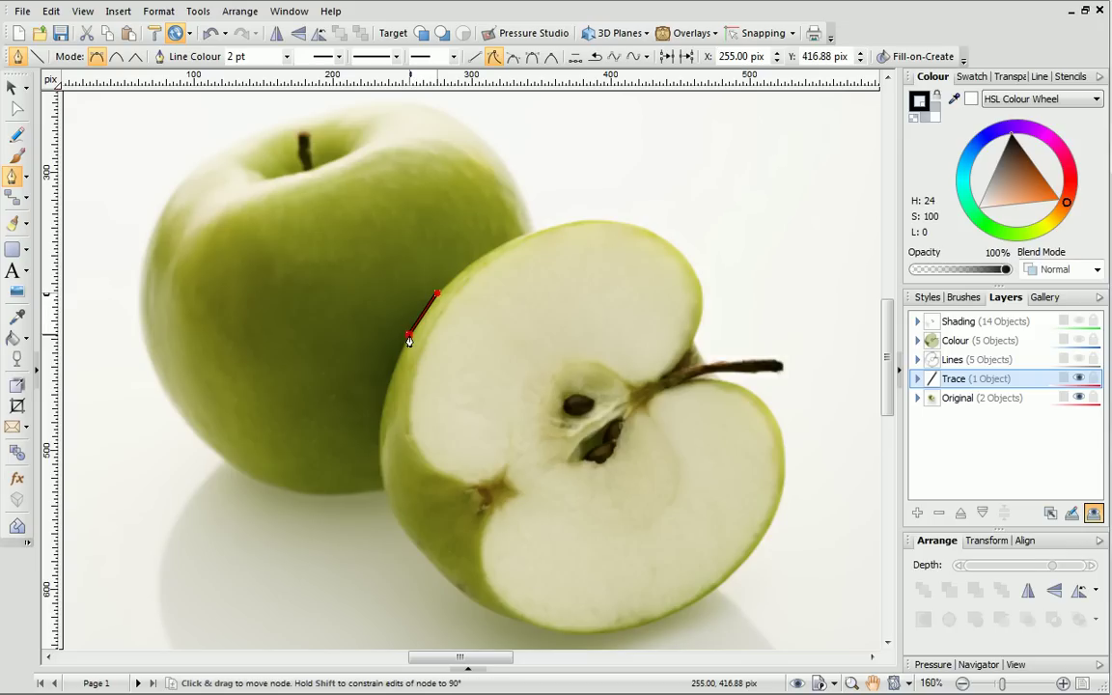
left_click(393, 374)
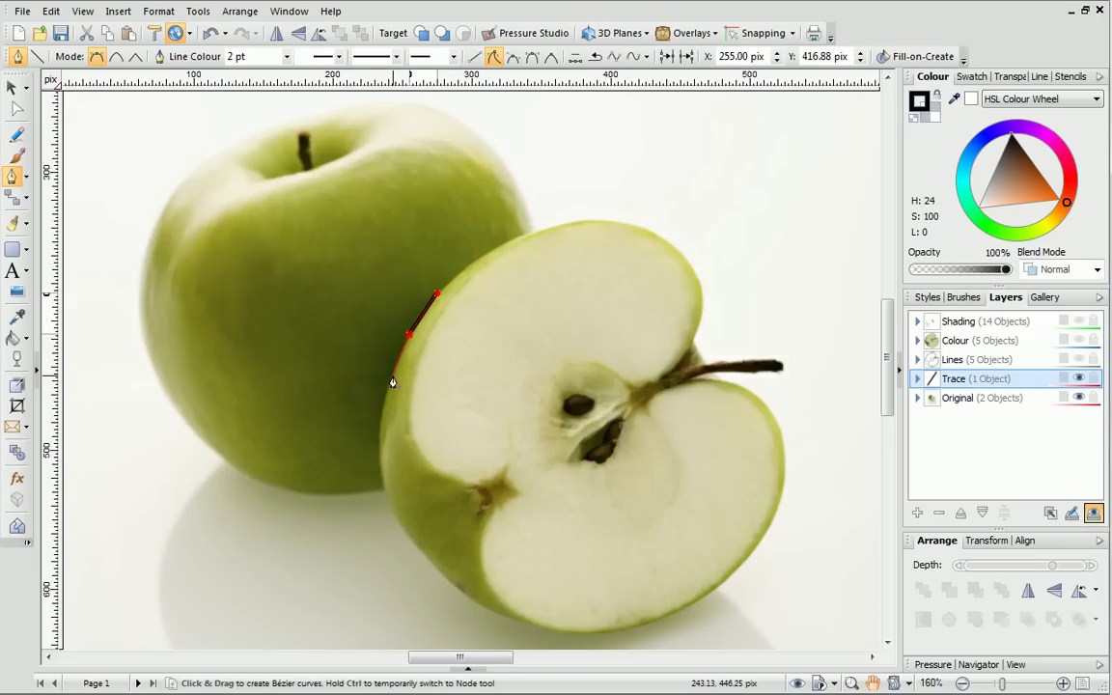
left_click(393, 376)
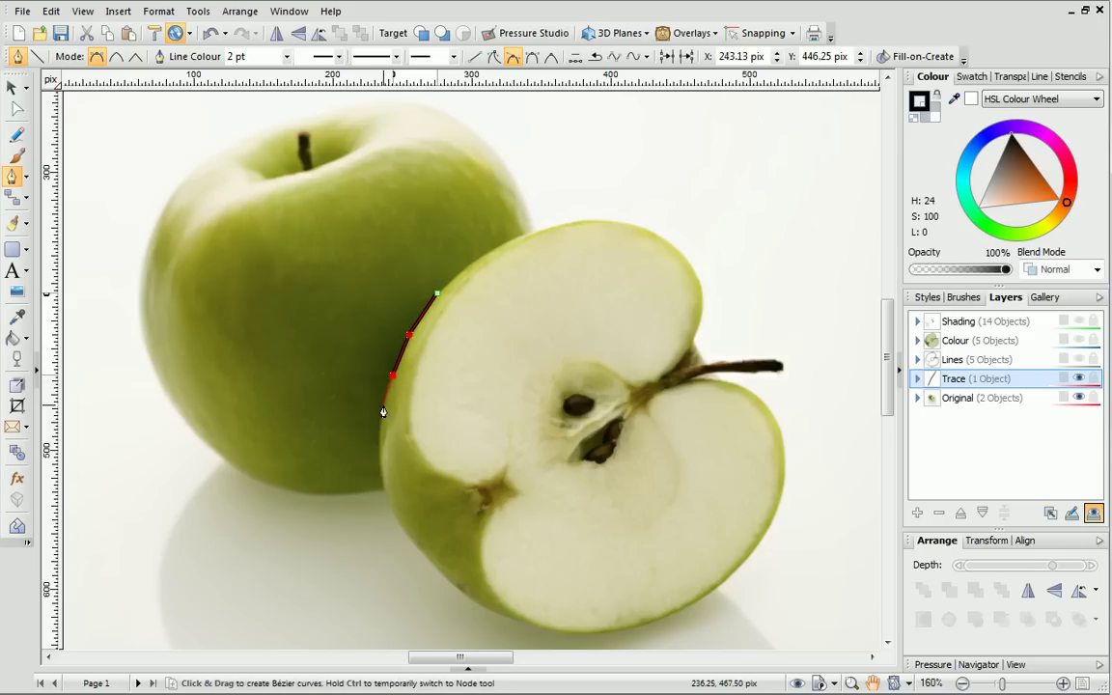
left_click(385, 396)
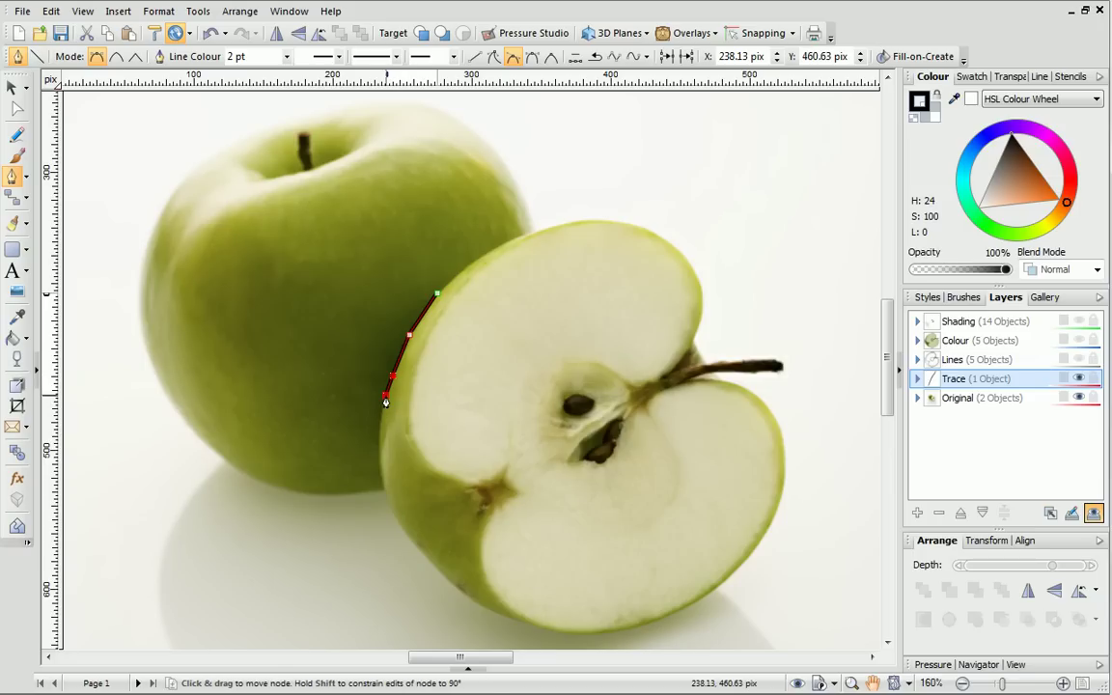
left_click(380, 425)
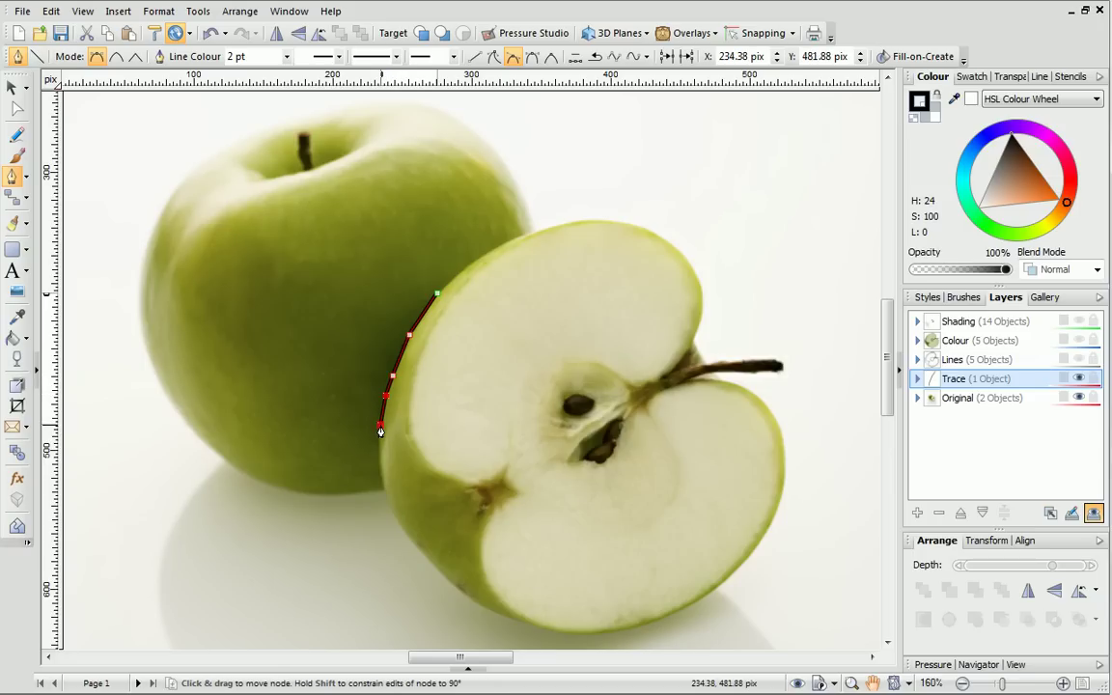
left_click(378, 455)
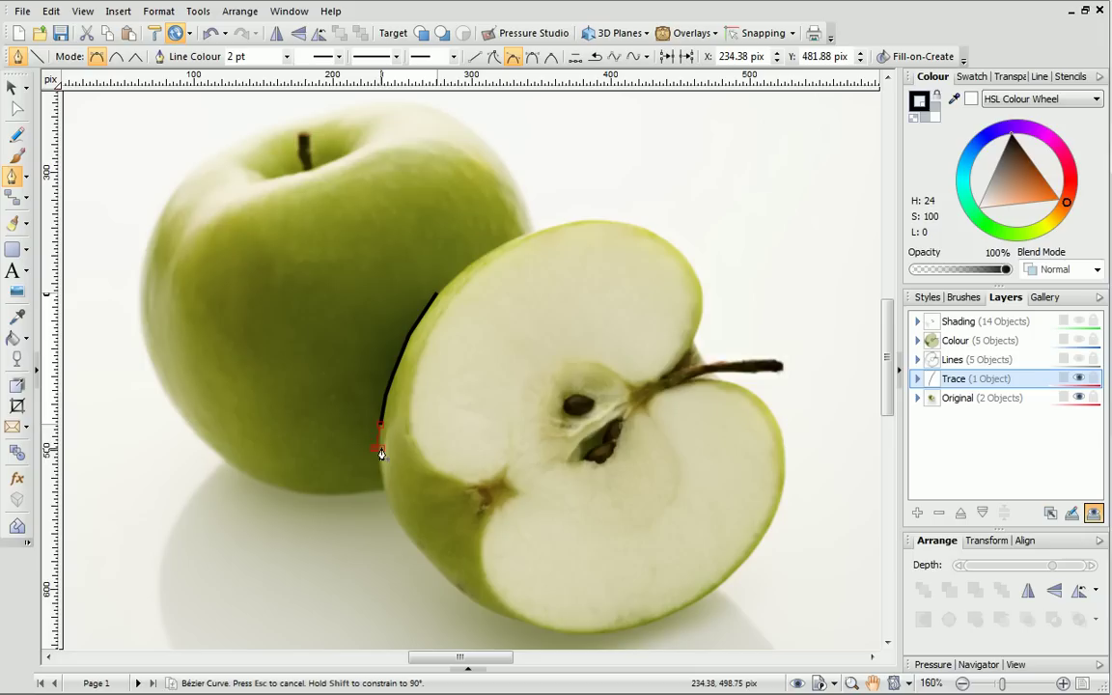
left_click_drag(381, 450, 391, 509)
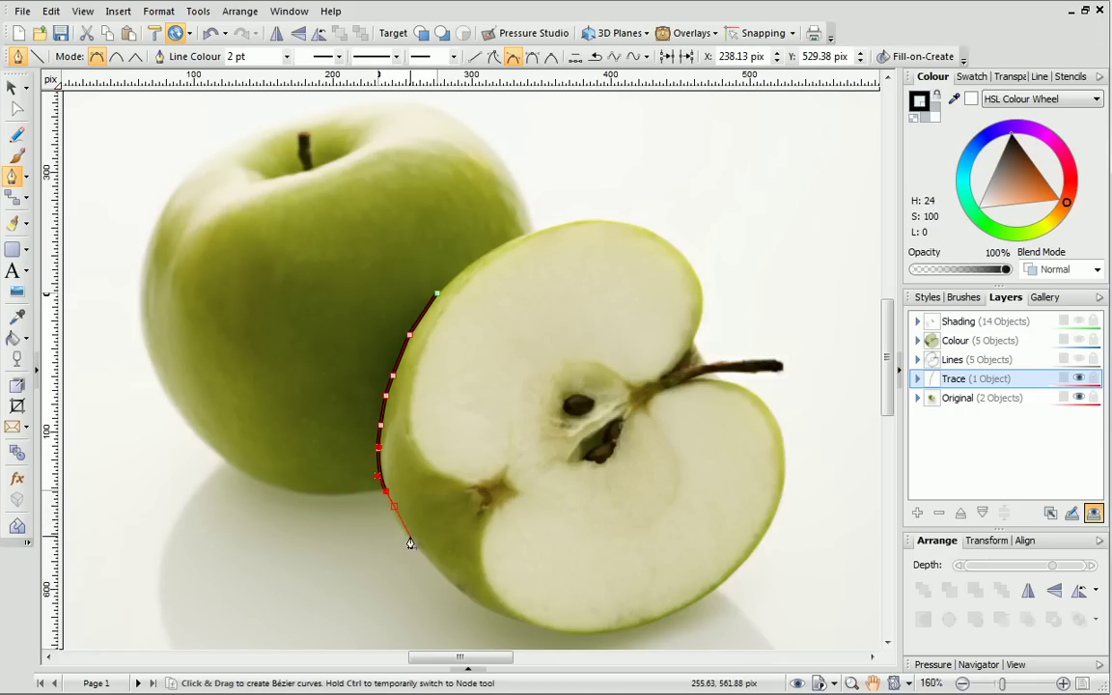
Continue the trace along the apple's bottom edge and around its lower right.
left_click(410, 536)
left_click(444, 579)
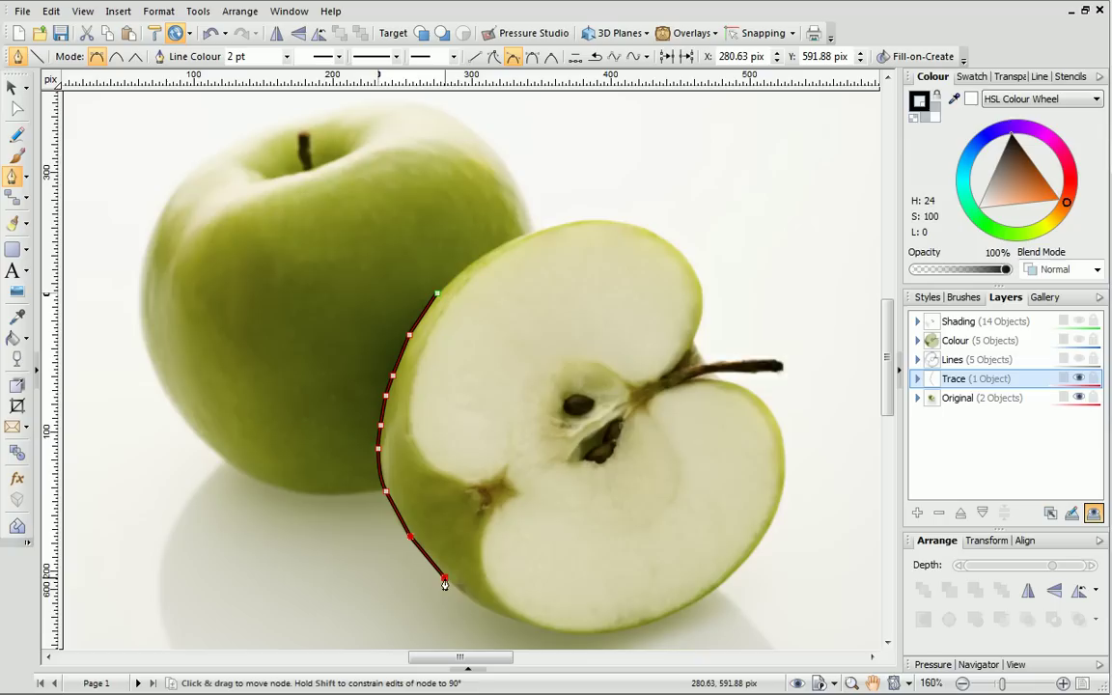
left_click(478, 603)
left_click(510, 616)
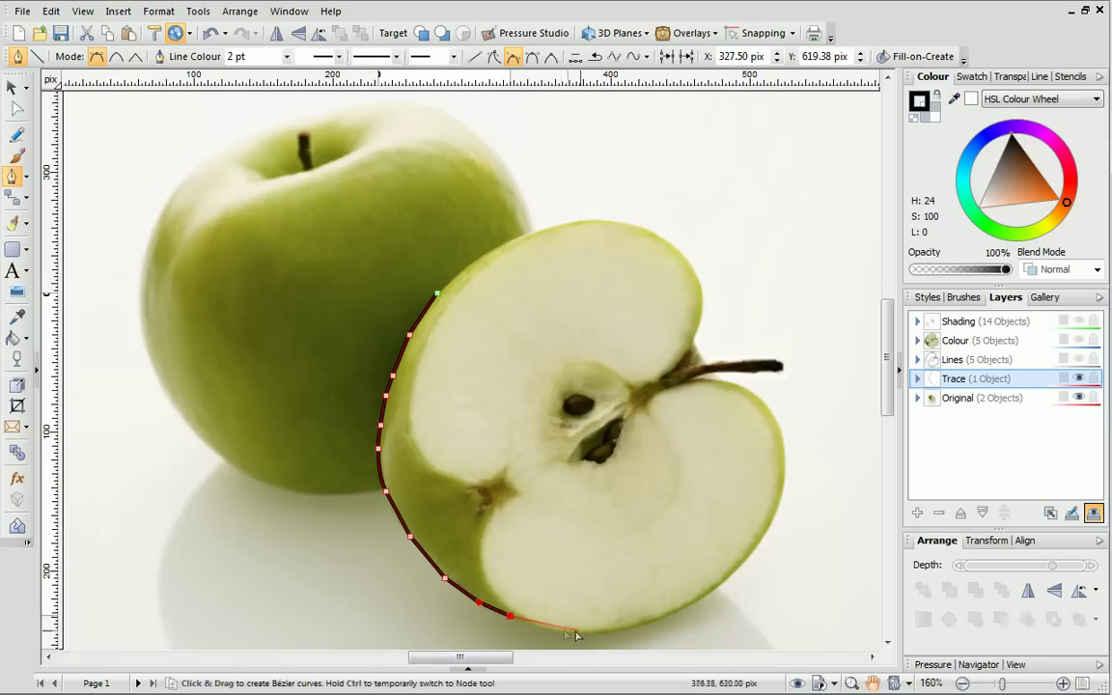
left_click(525, 623)
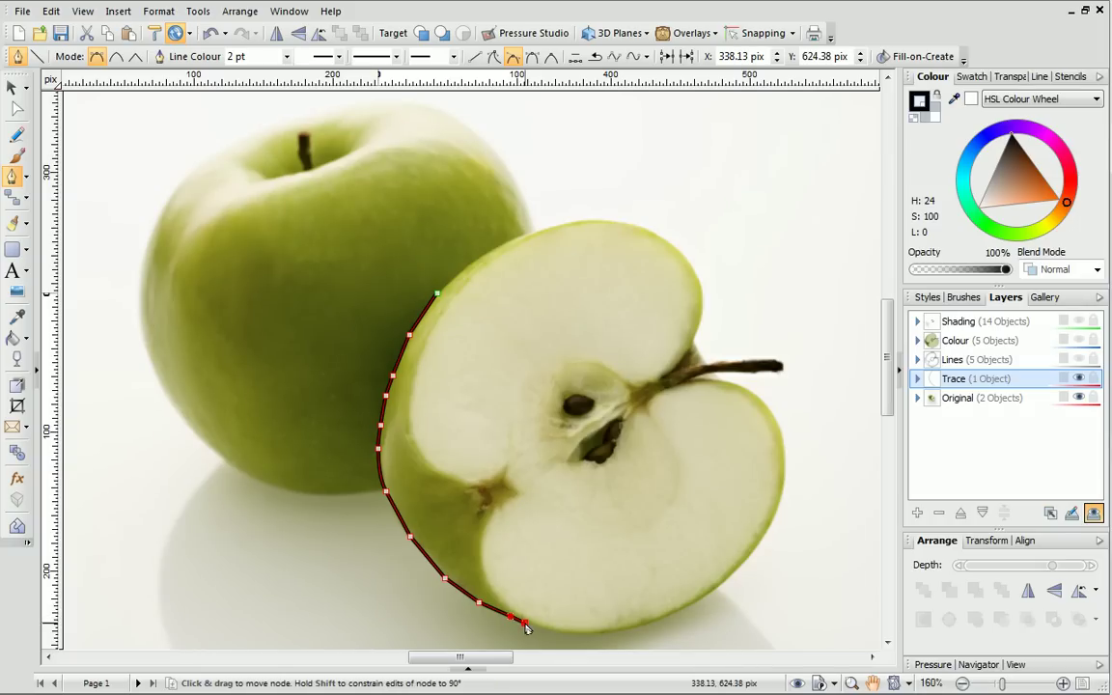
left_click(544, 629)
left_click(576, 634)
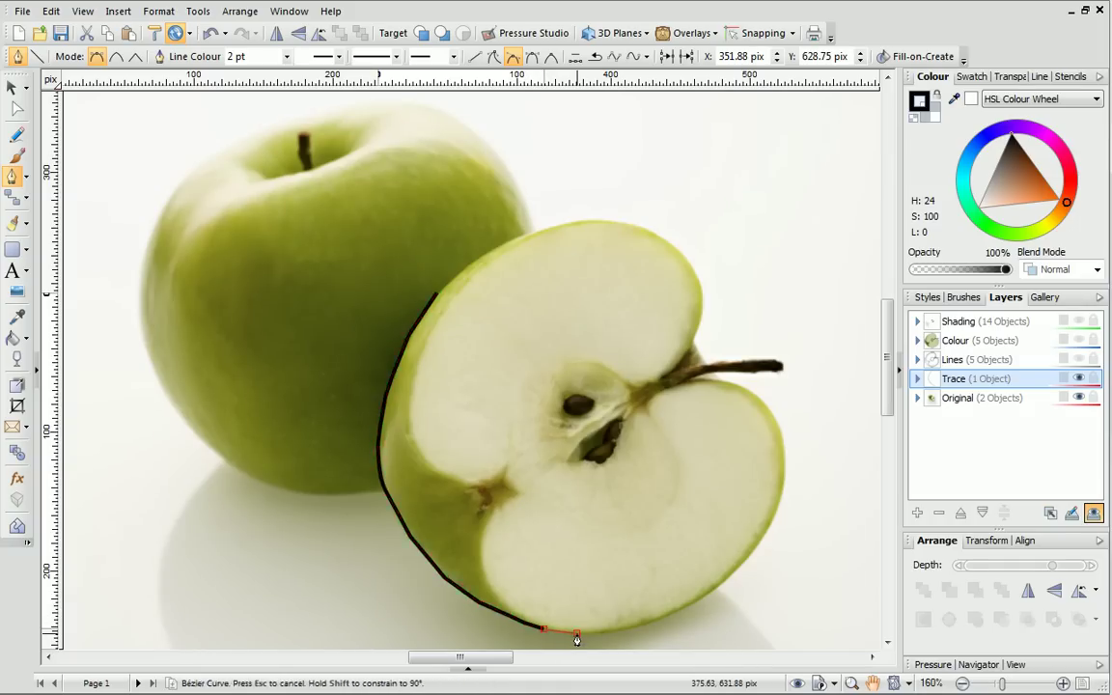
left_click(616, 633)
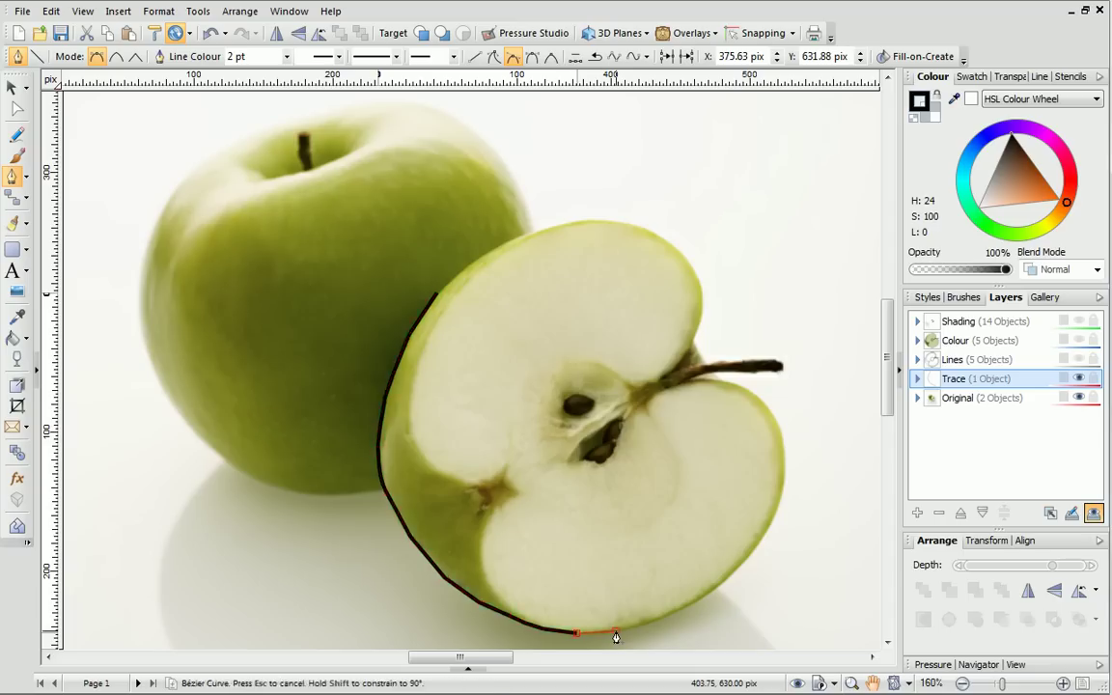
left_click(653, 618)
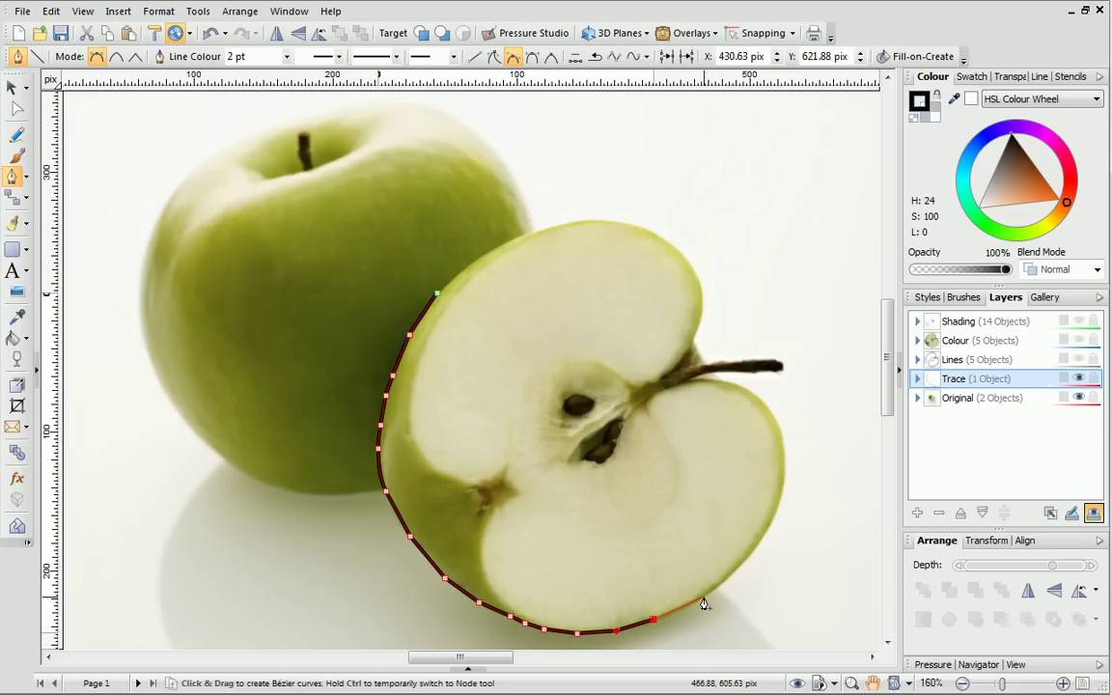
left_click(696, 604)
left_click(711, 589)
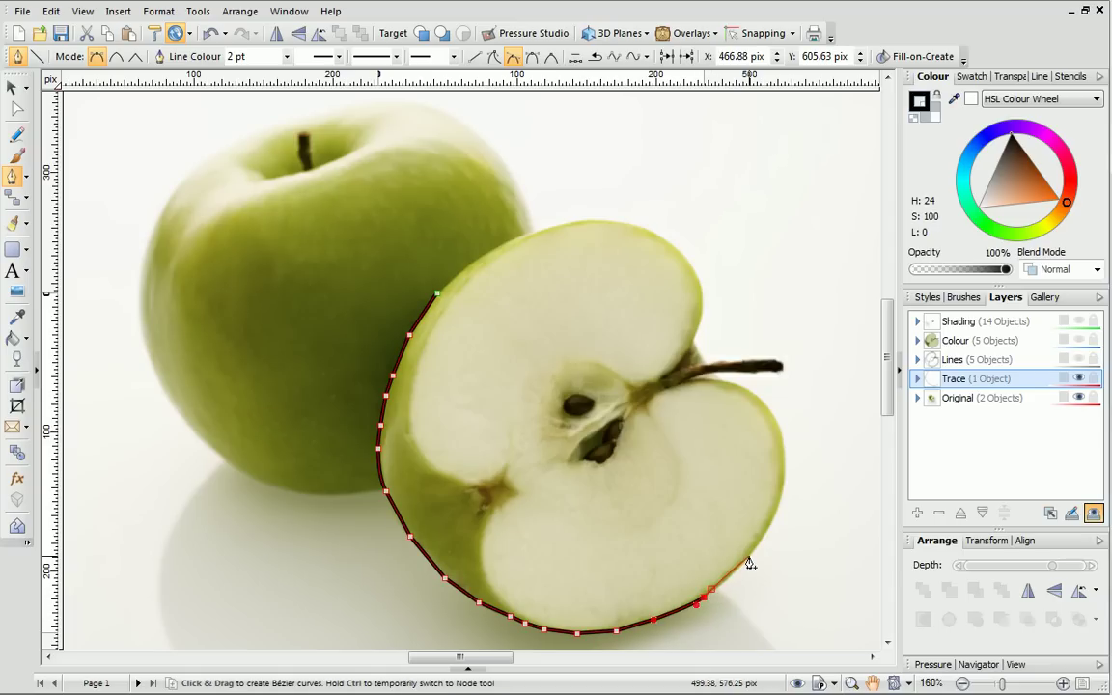
Trace up the apple's right edge and out around the stem tip and back to its base.
left_click(749, 556)
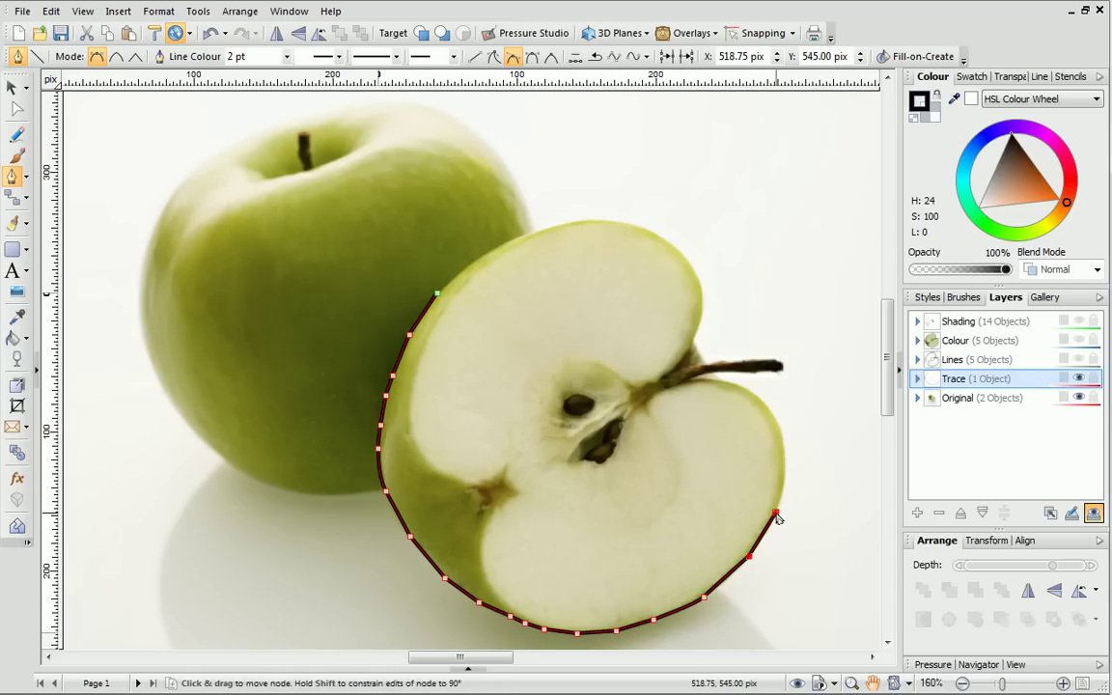
left_click(780, 497)
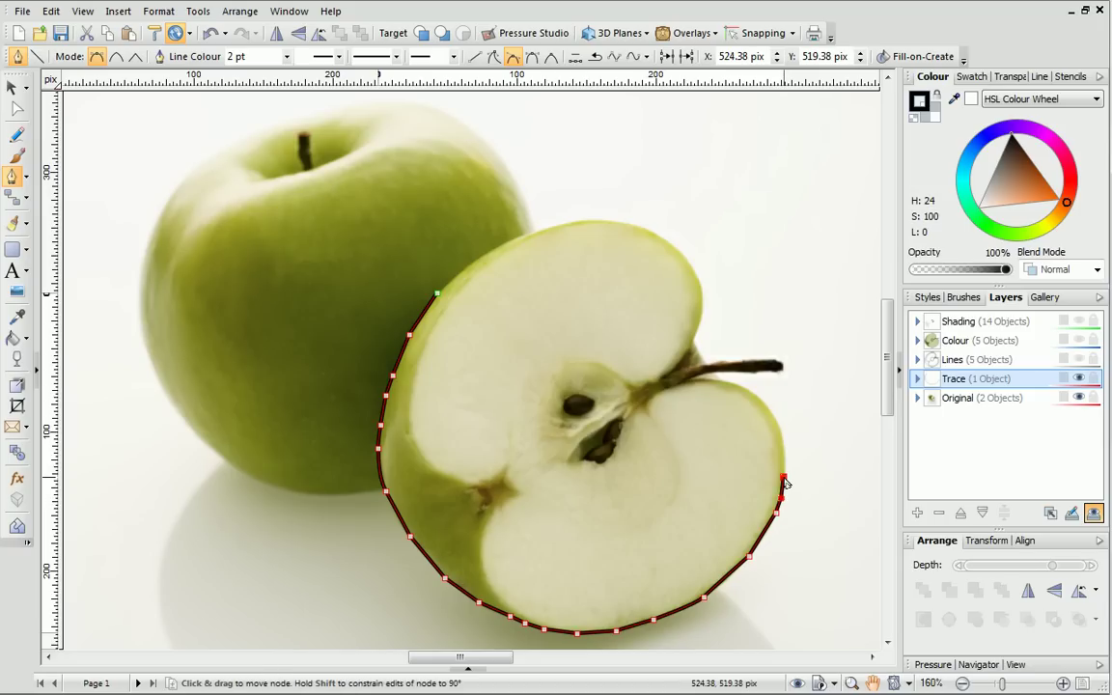
left_click(784, 477)
left_click(785, 453)
left_click(778, 425)
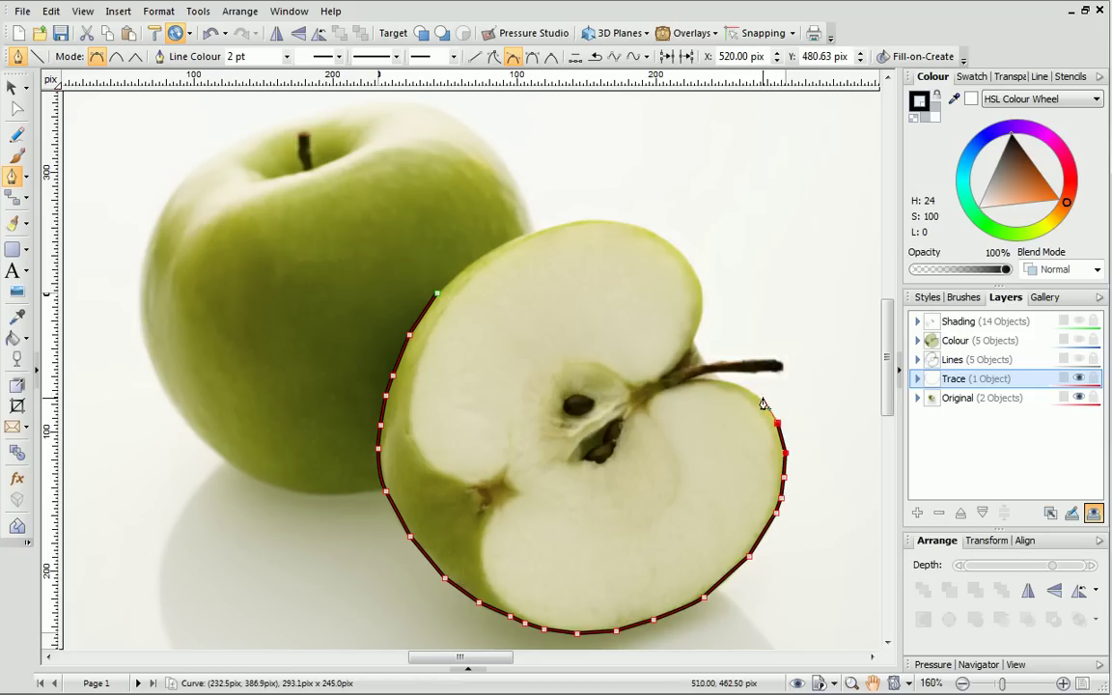
left_click(760, 395)
left_click(735, 387)
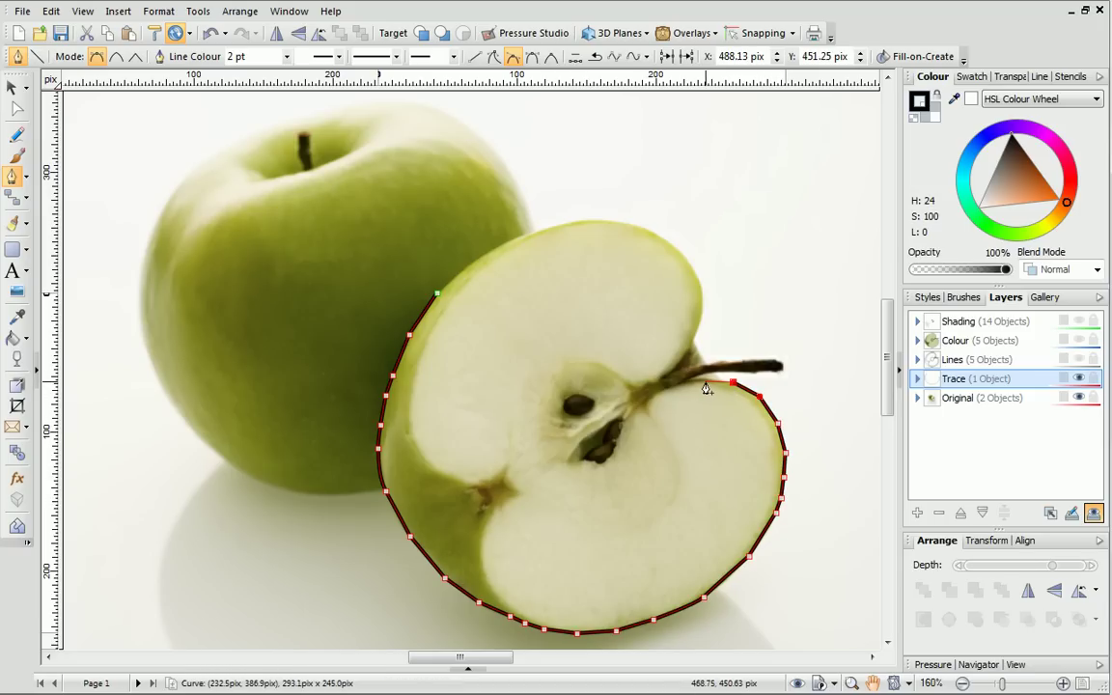
left_click(686, 382)
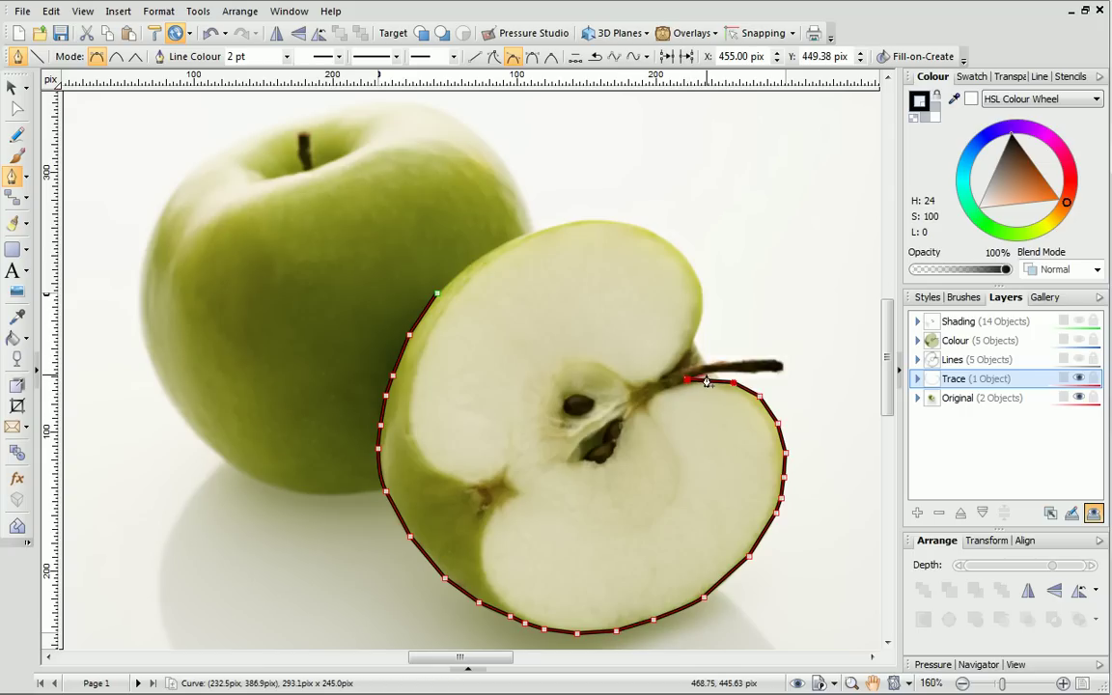
left_click(778, 373)
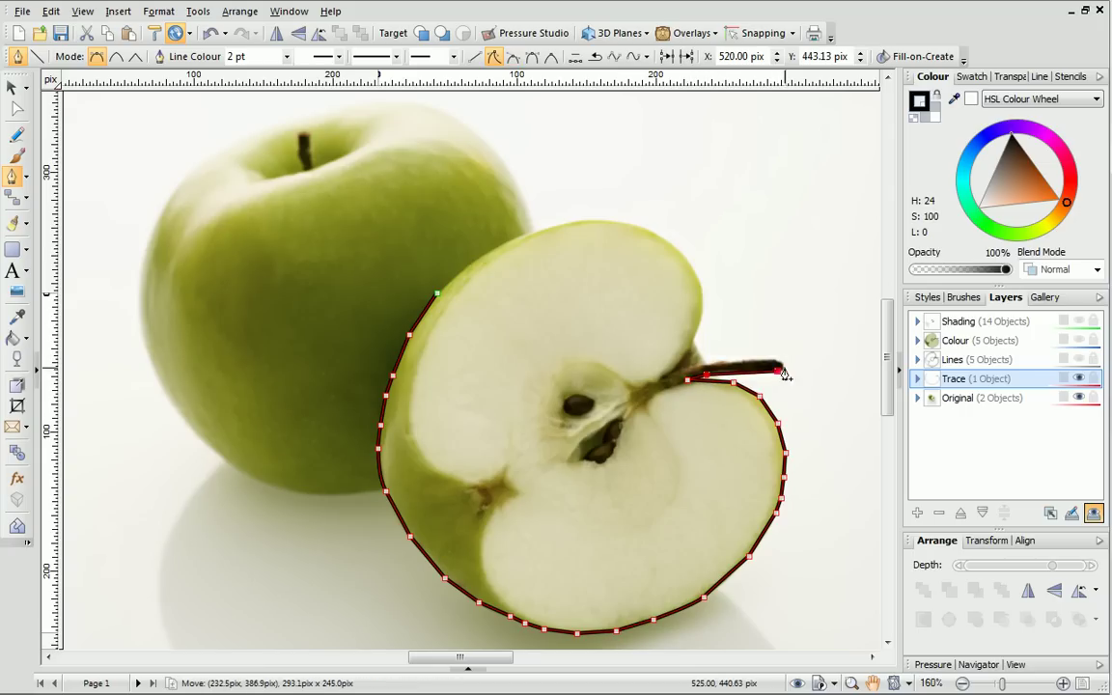
left_click_drag(778, 372, 771, 360)
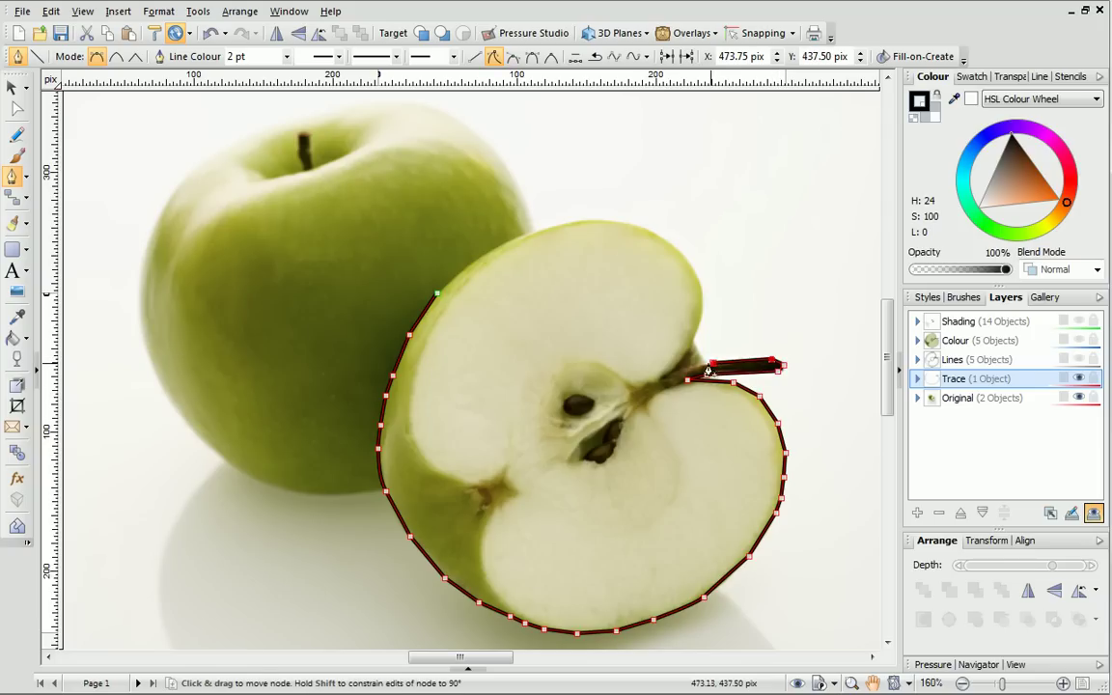
left_click(706, 365)
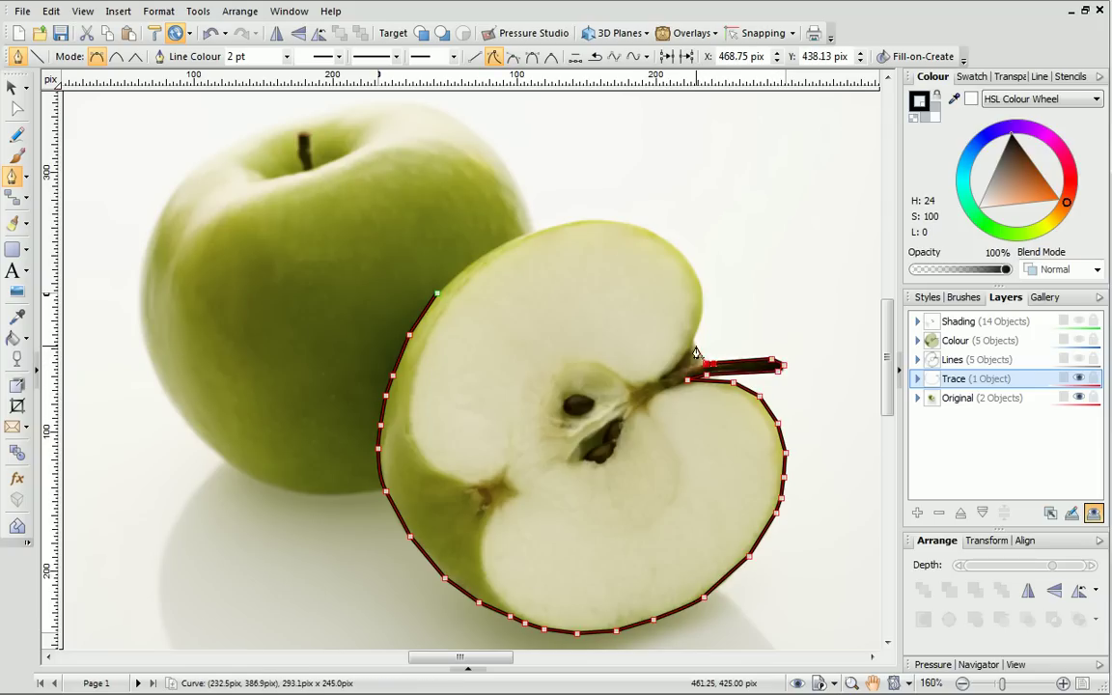
Carry the outline up the upper right and across the top edge to the apple's upper left.
left_click(692, 344)
left_click(702, 315)
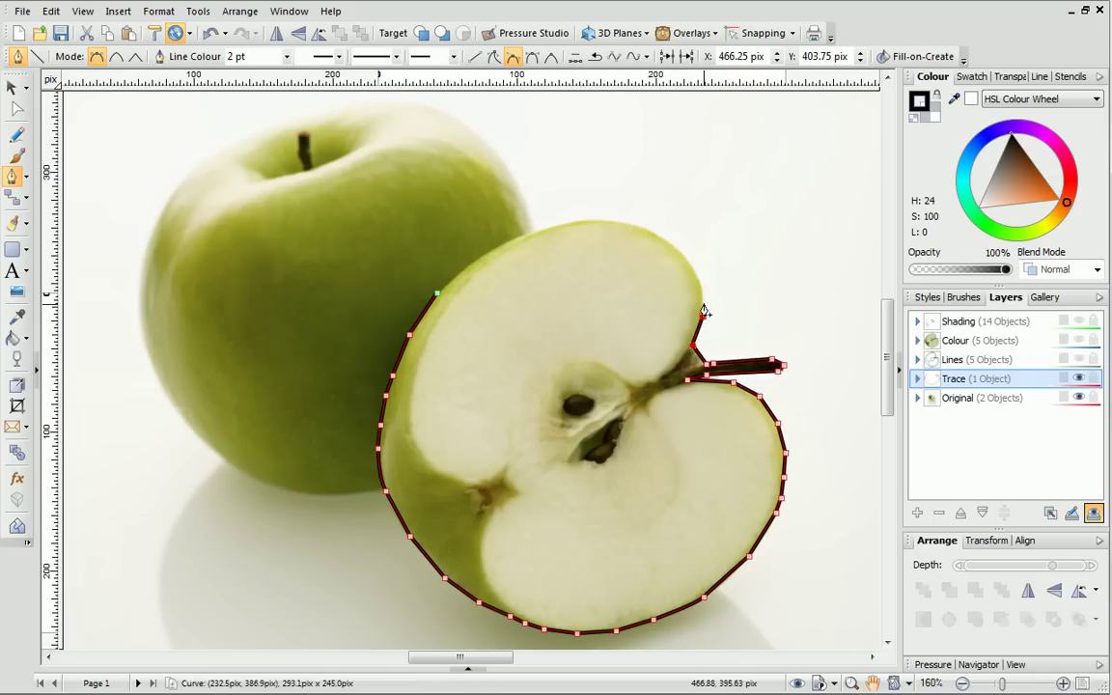
left_click(700, 284)
left_click(679, 250)
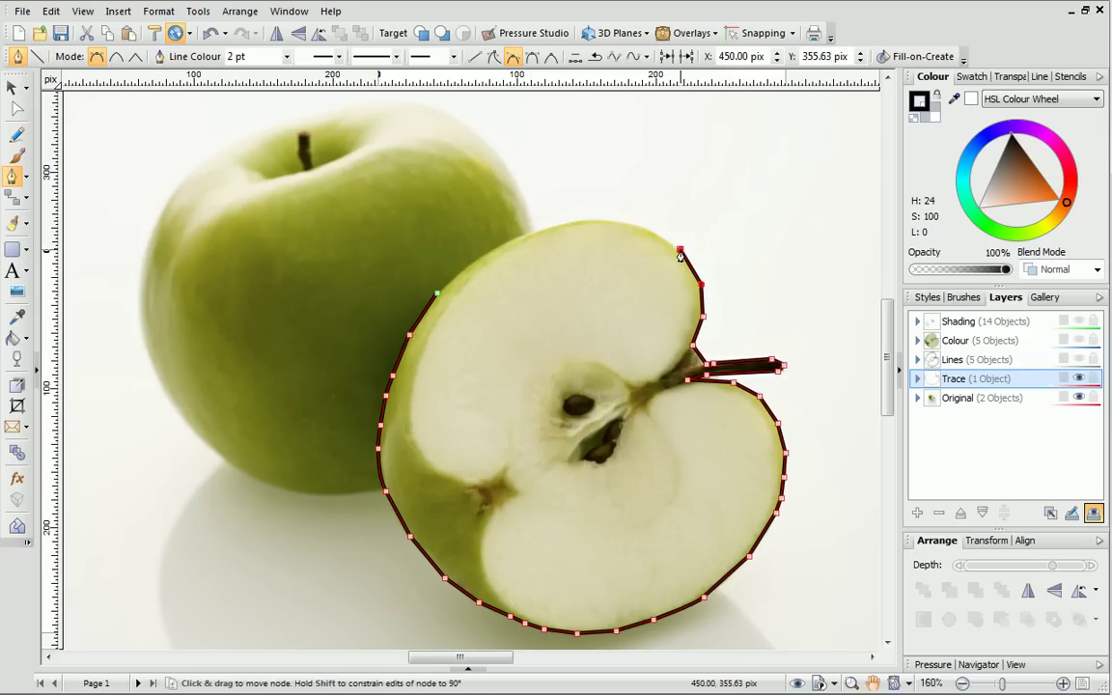
left_click_drag(646, 232, 618, 224)
left_click(587, 220)
left_click(548, 229)
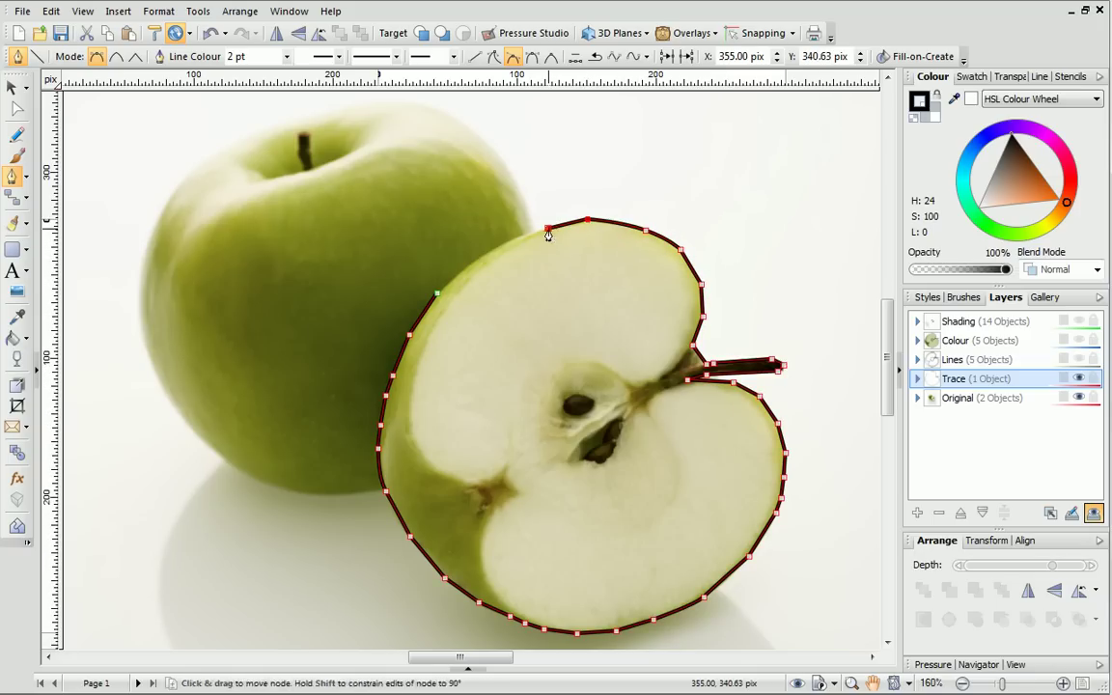
left_click_drag(510, 240, 502, 250)
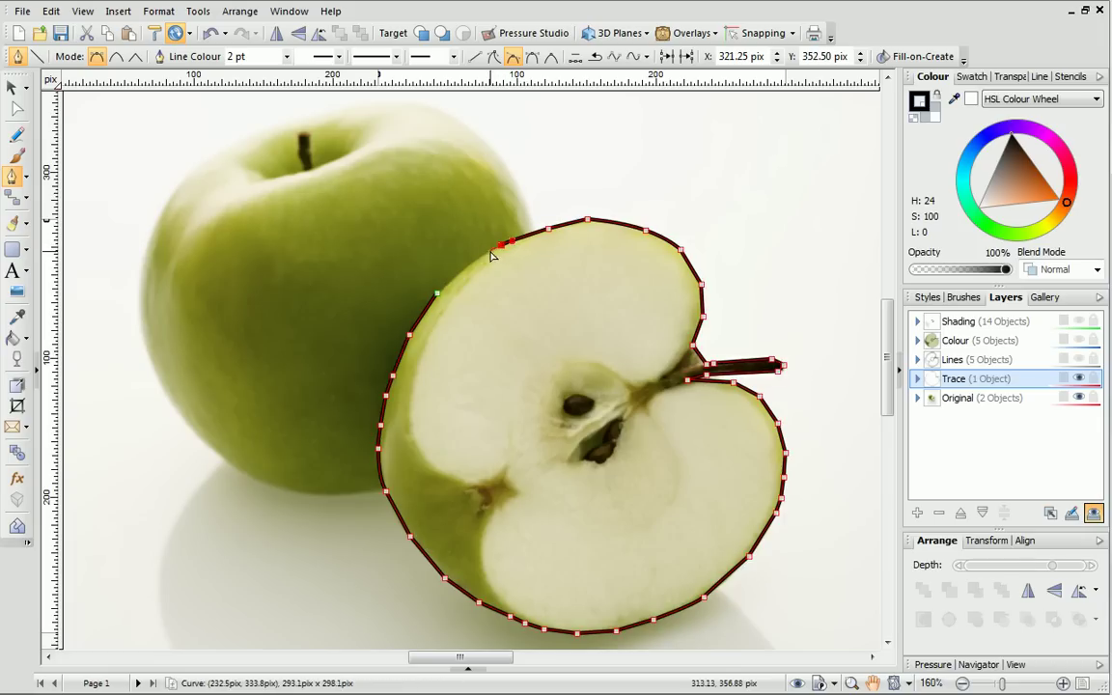
left_click(471, 261)
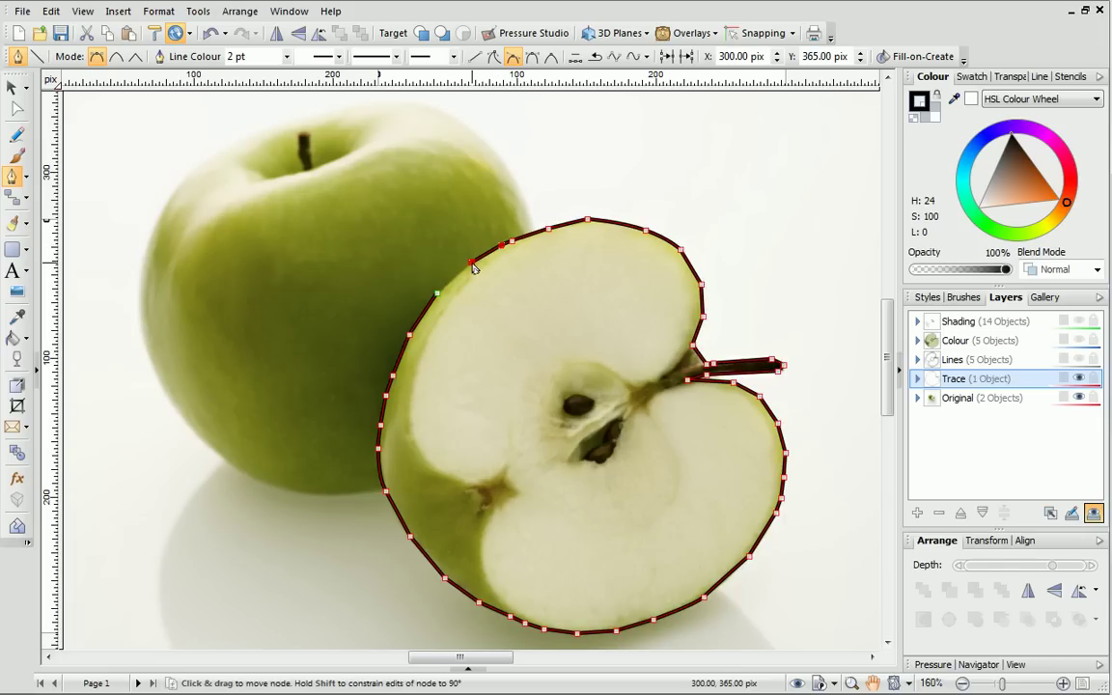
Close the outline at its start node and nudge two nodes onto the apple's rim.
left_click(437, 299)
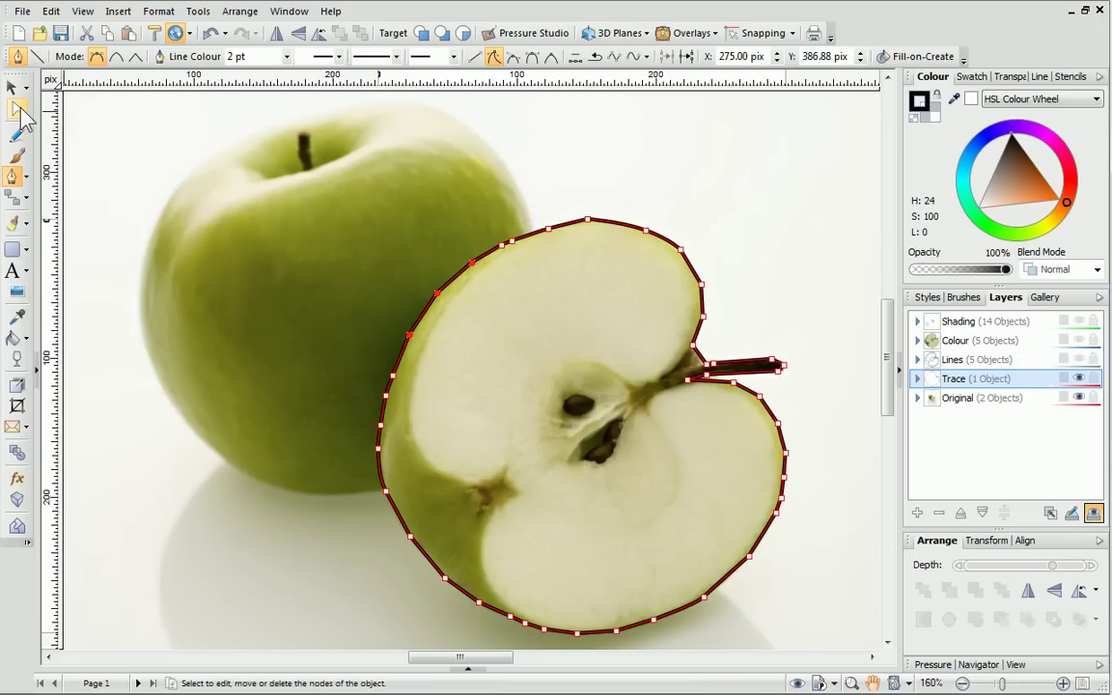
left_click(18, 110)
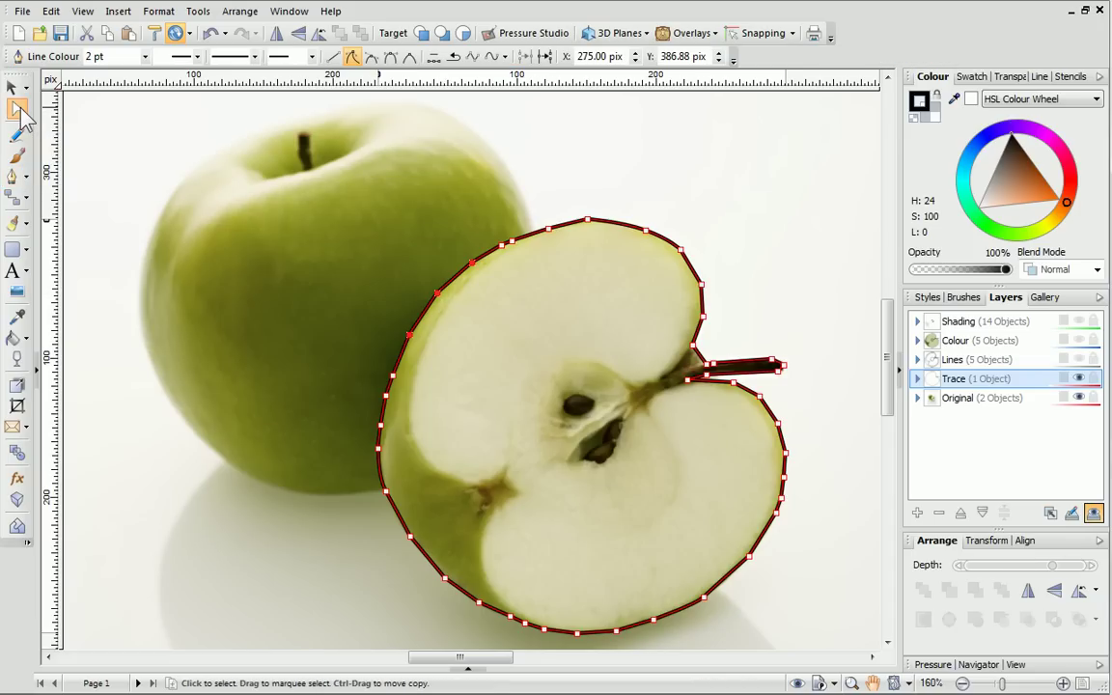
left_click_drag(378, 448, 379, 451)
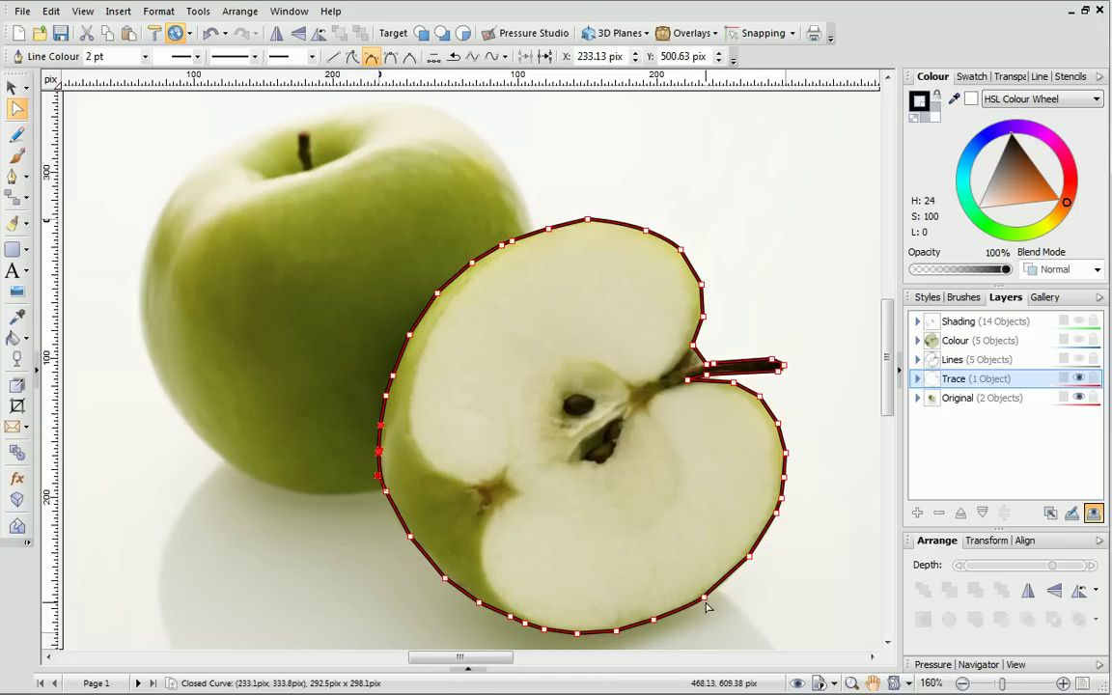
left_click_drag(707, 606, 708, 595)
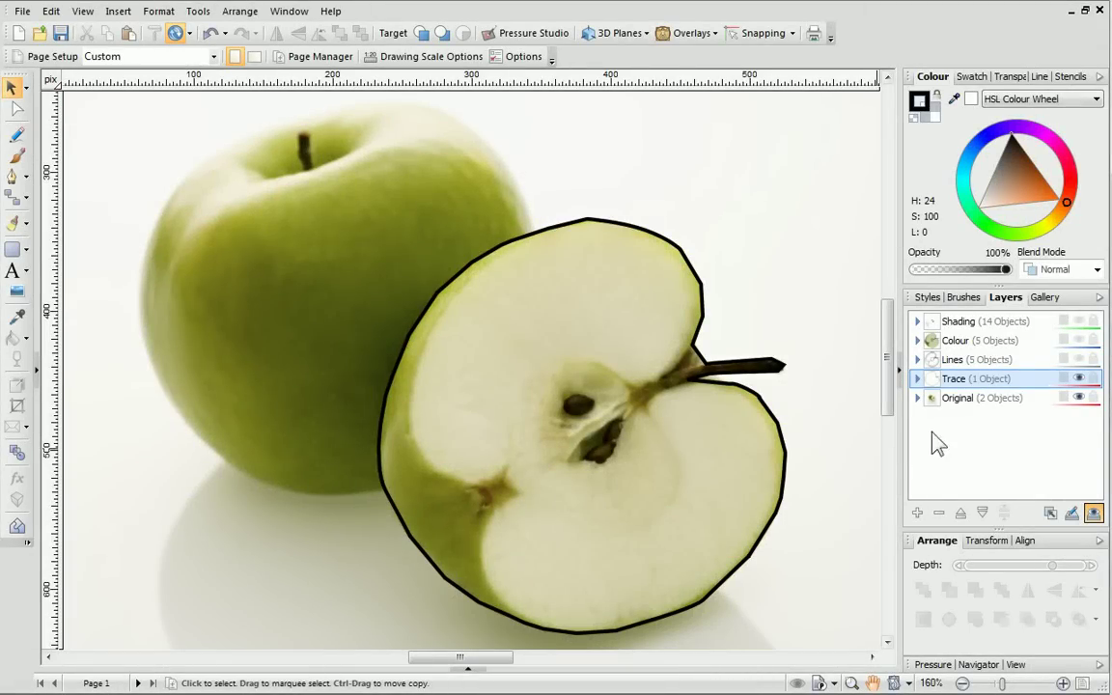
Hide the Trace layer and toggle Lines, Colour and Shading layers to reveal the apple's fills and shading.
left_click(1080, 378)
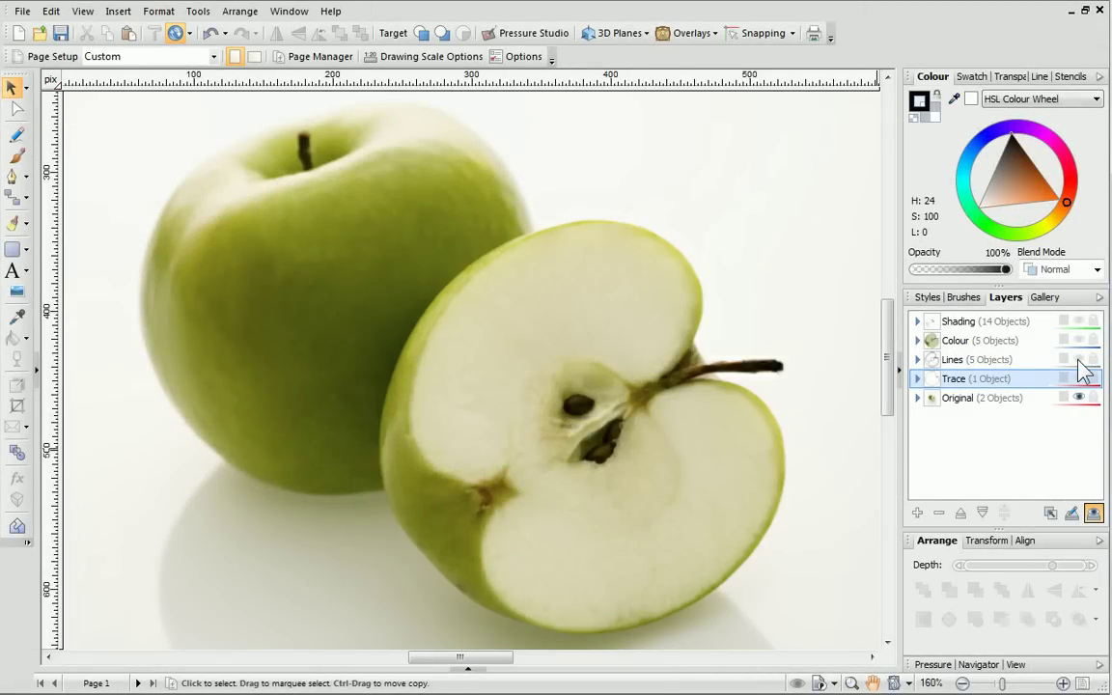
left_click(1080, 360)
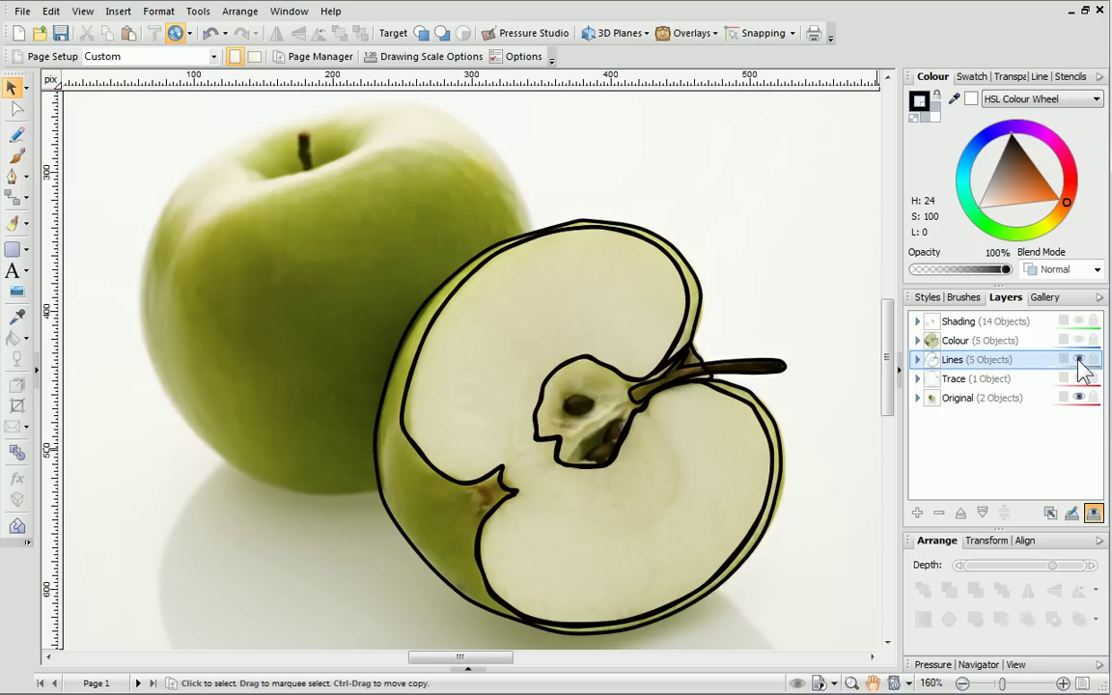
left_click(1080, 341)
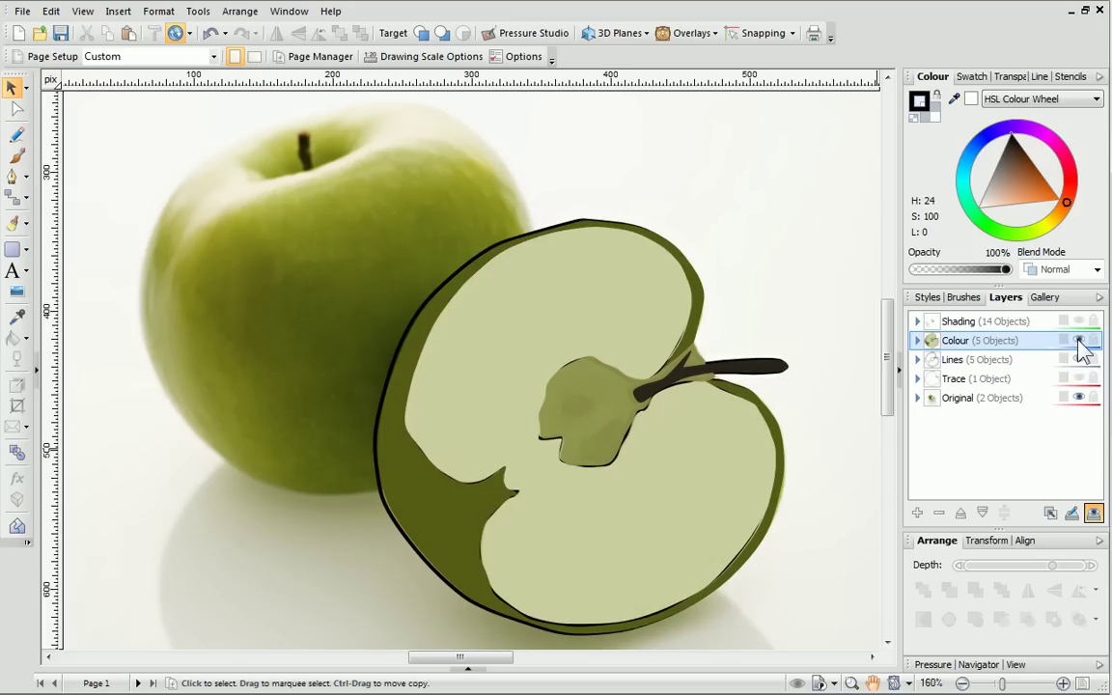
left_click(1079, 322)
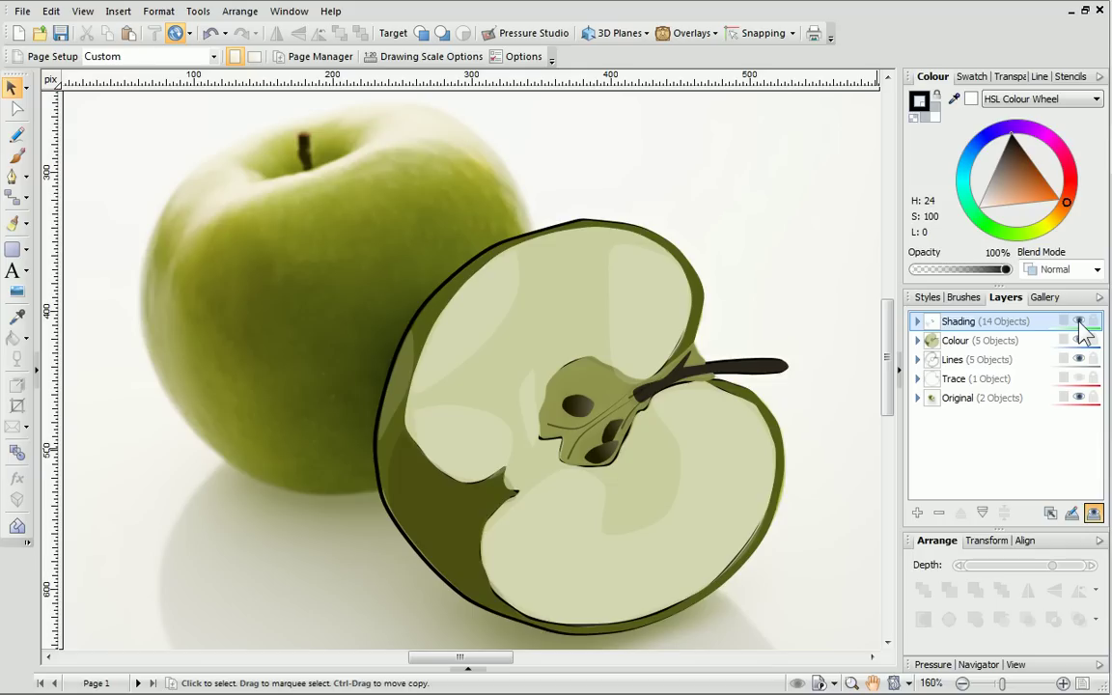
left_click(1079, 360)
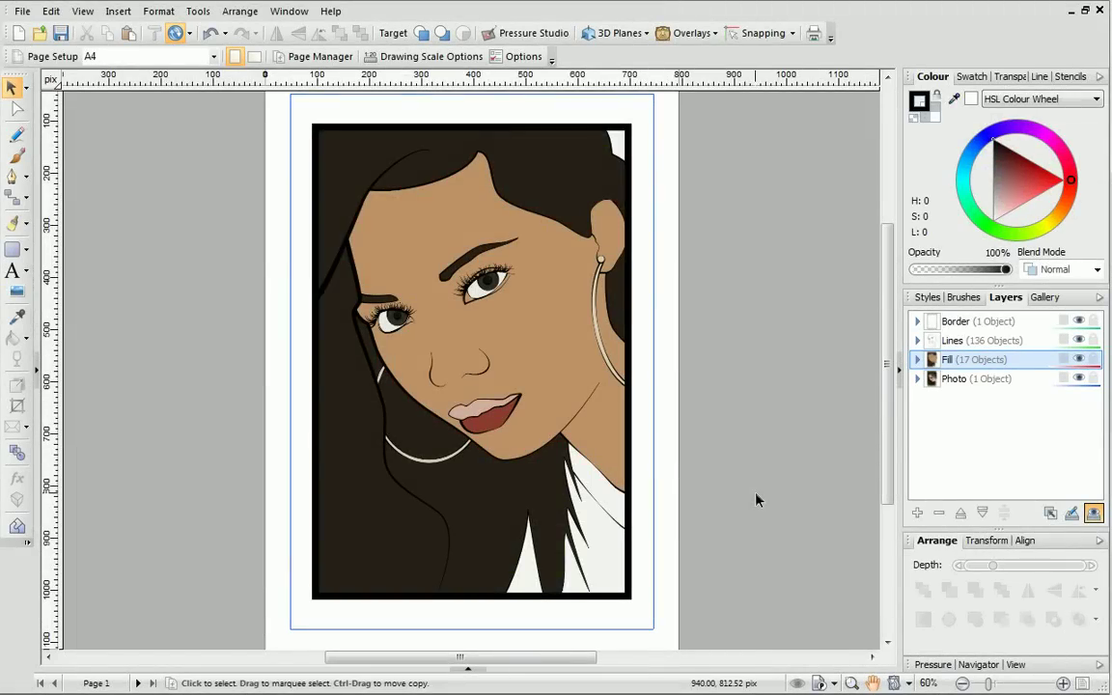
Hide the Fill, Border and Photo layers, keep Lines visible and make it the working layer.
left_click(1080, 359)
left_click(1080, 341)
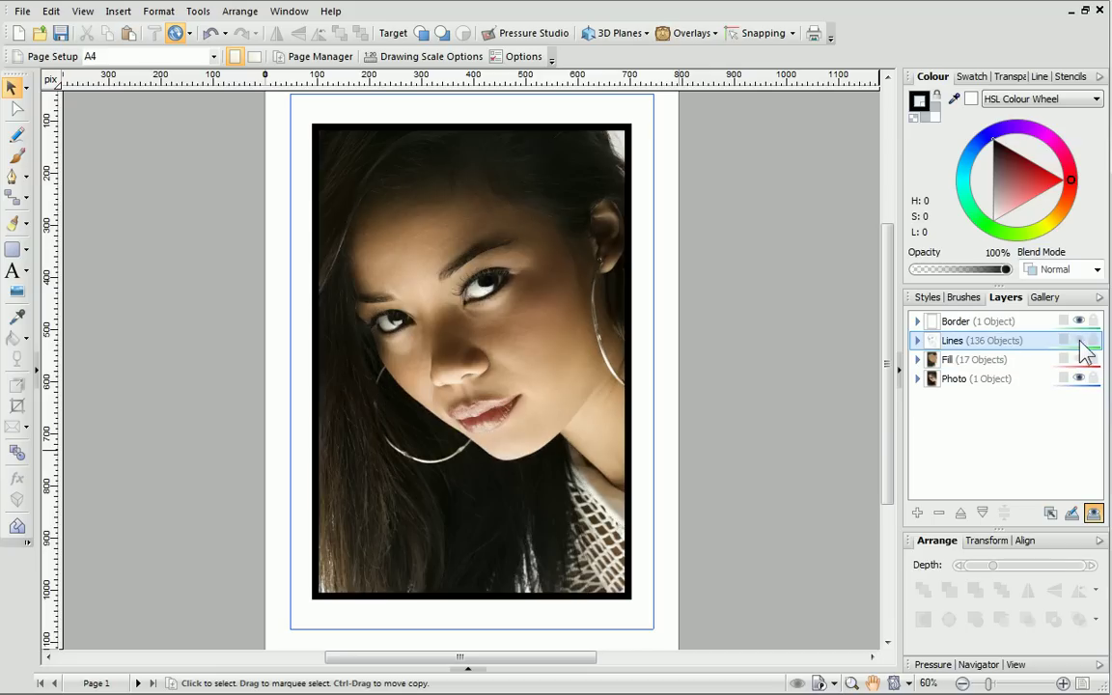
left_click(1079, 320)
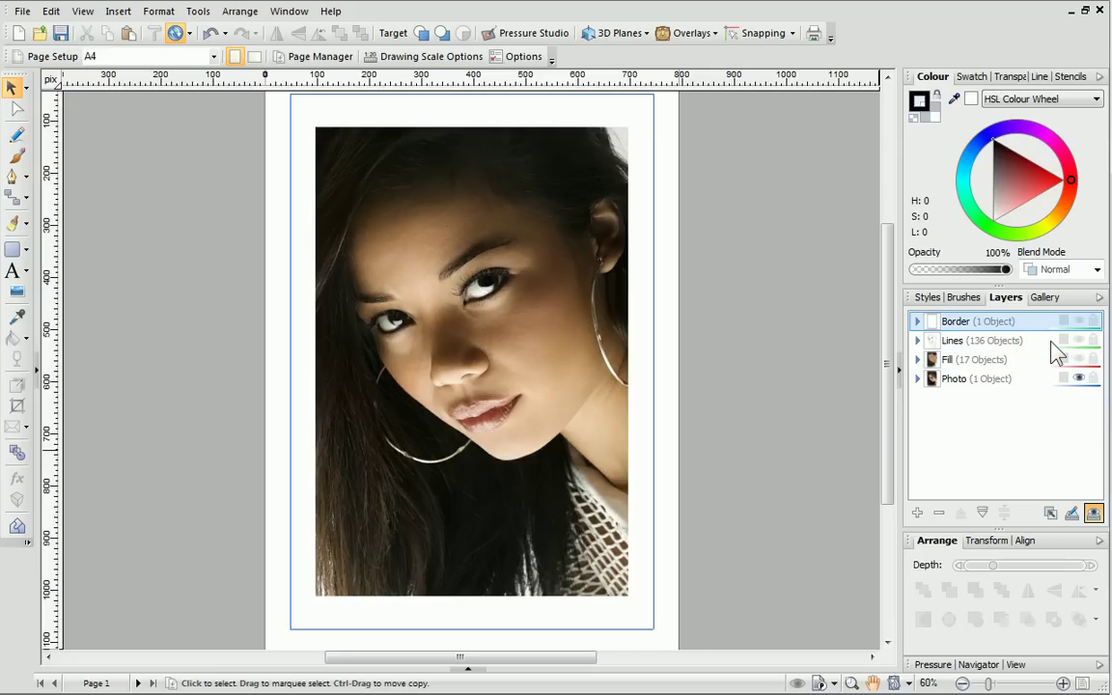
left_click(1079, 339)
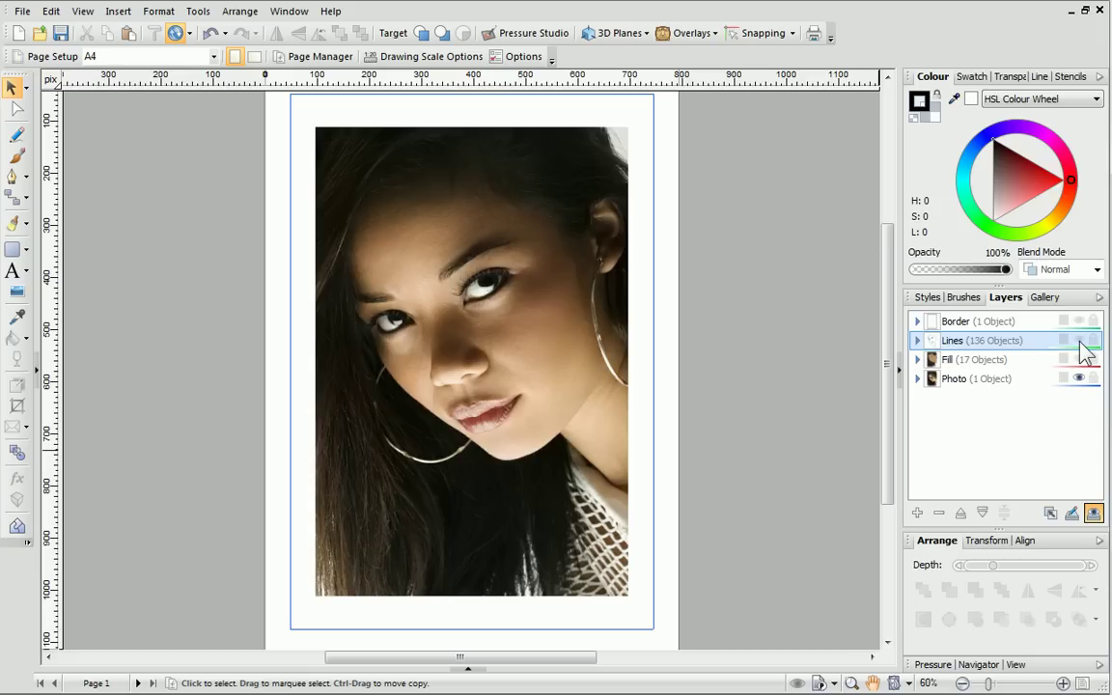
left_click(1043, 379)
left_click(1080, 378)
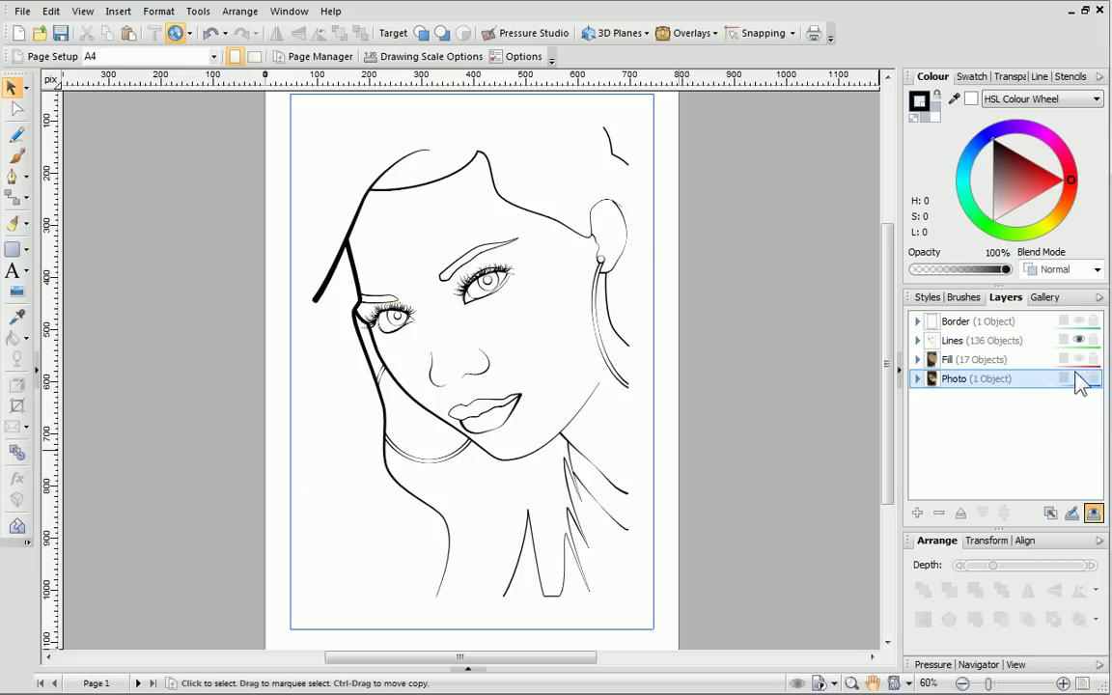
left_click(1036, 347)
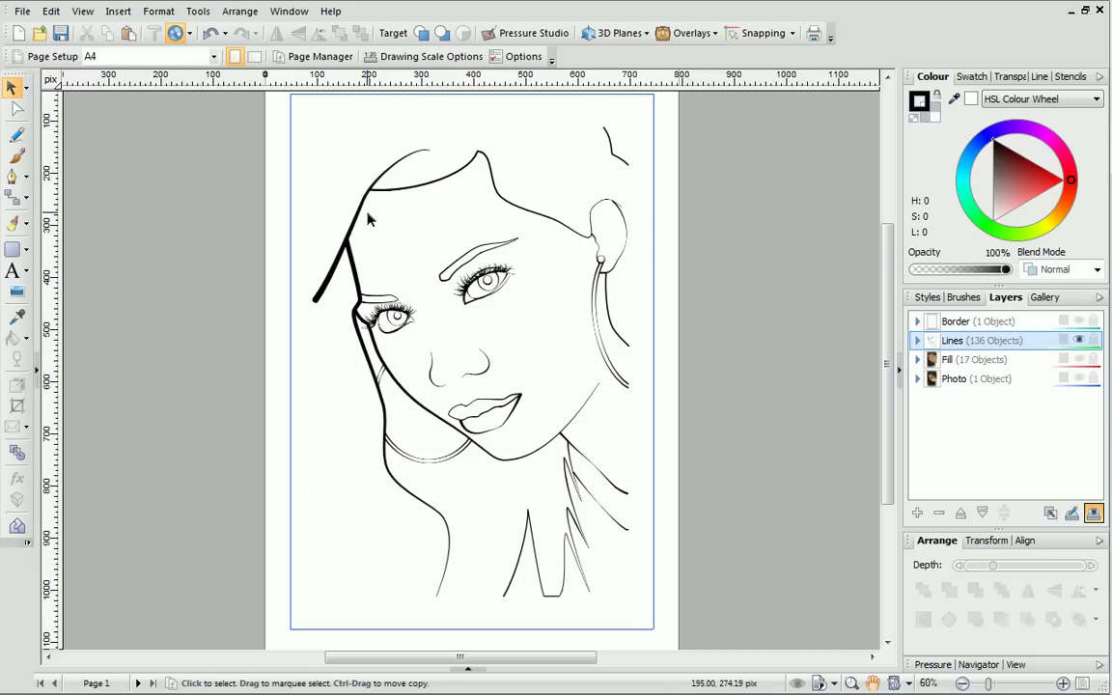
Select the long hair stroke left of the face and try pressure profiles, settling on the wavy one.
left_click(405, 494)
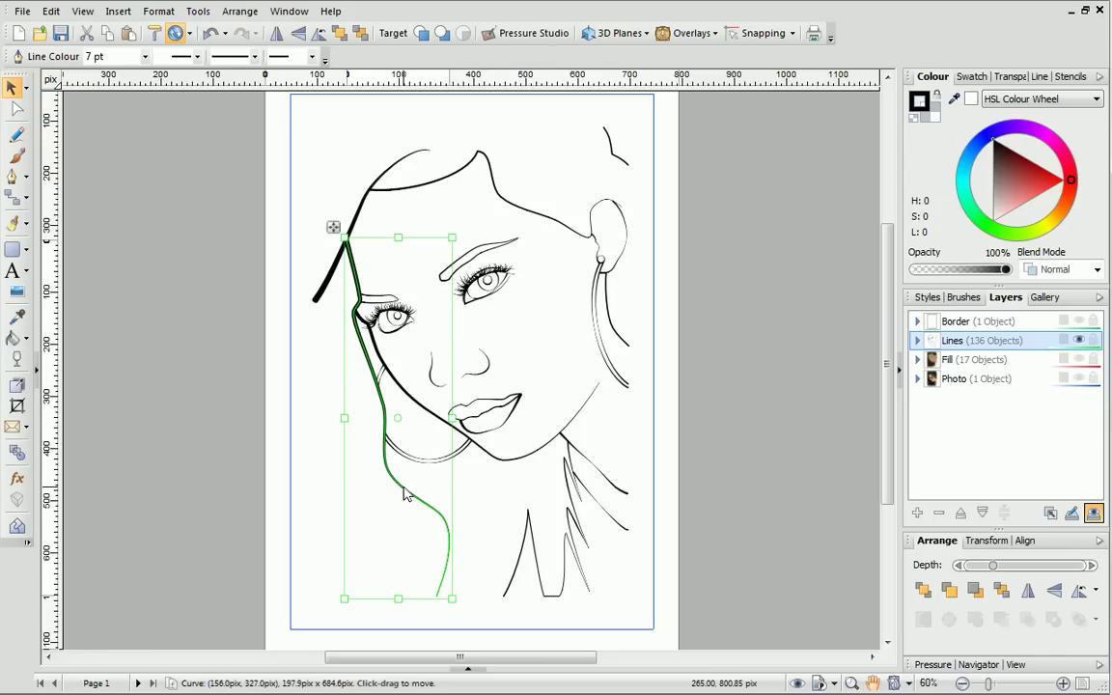
left_click(932, 665)
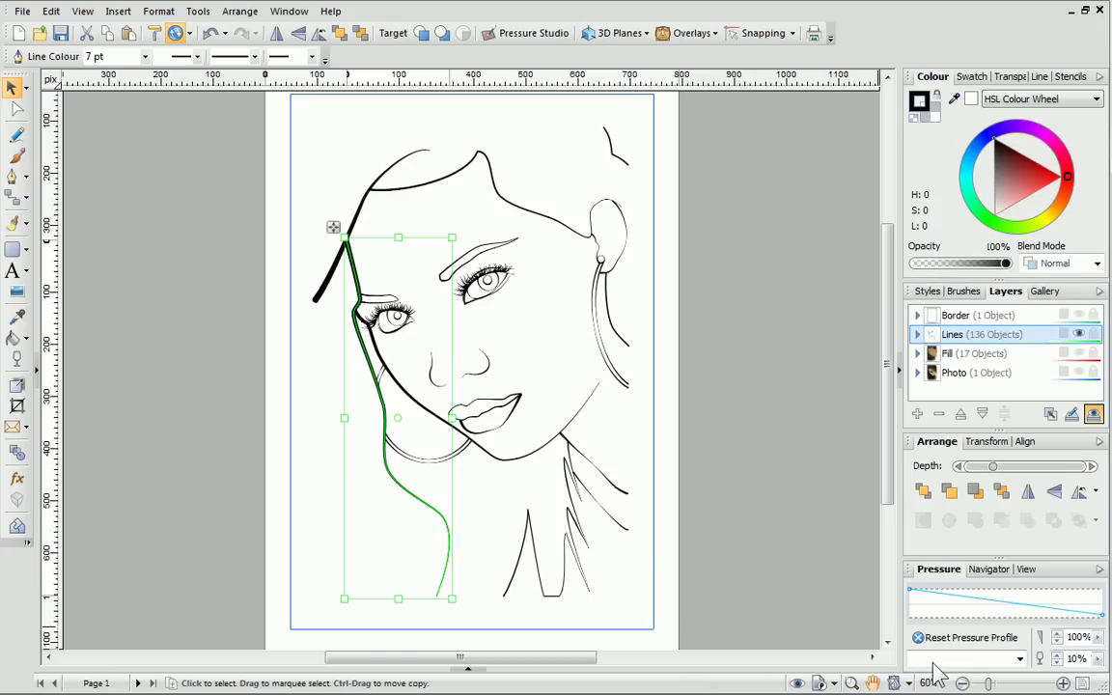
left_click(1020, 662)
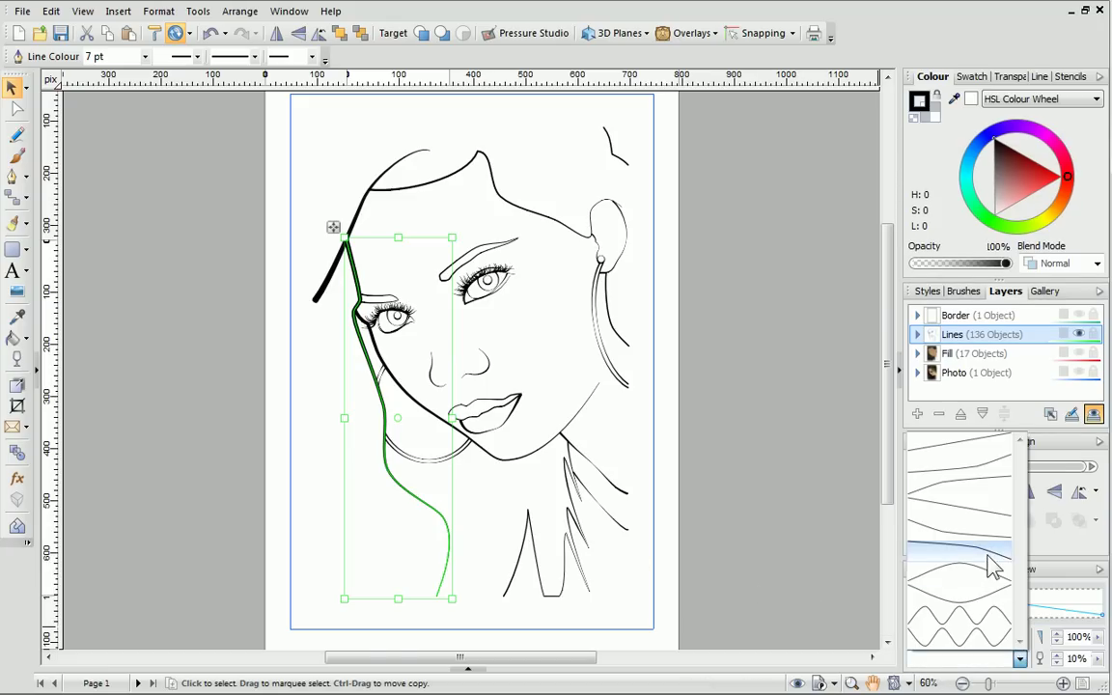
left_click(990, 565)
left_click(1019, 658)
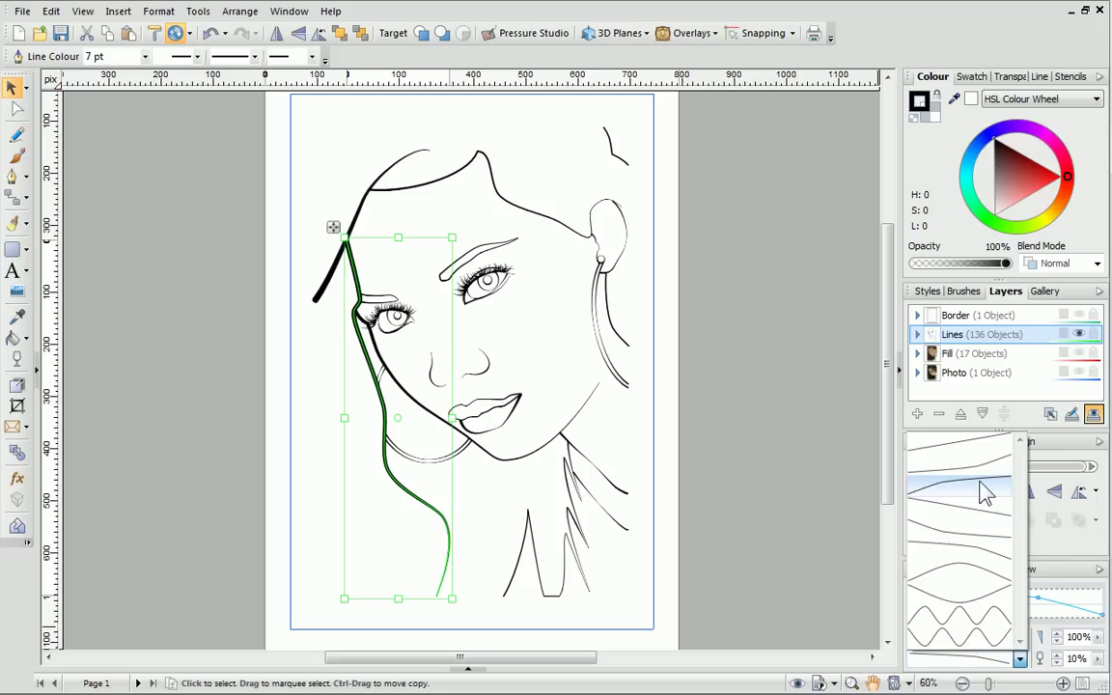
left_click(983, 491)
left_click(1019, 658)
left_click(1003, 628)
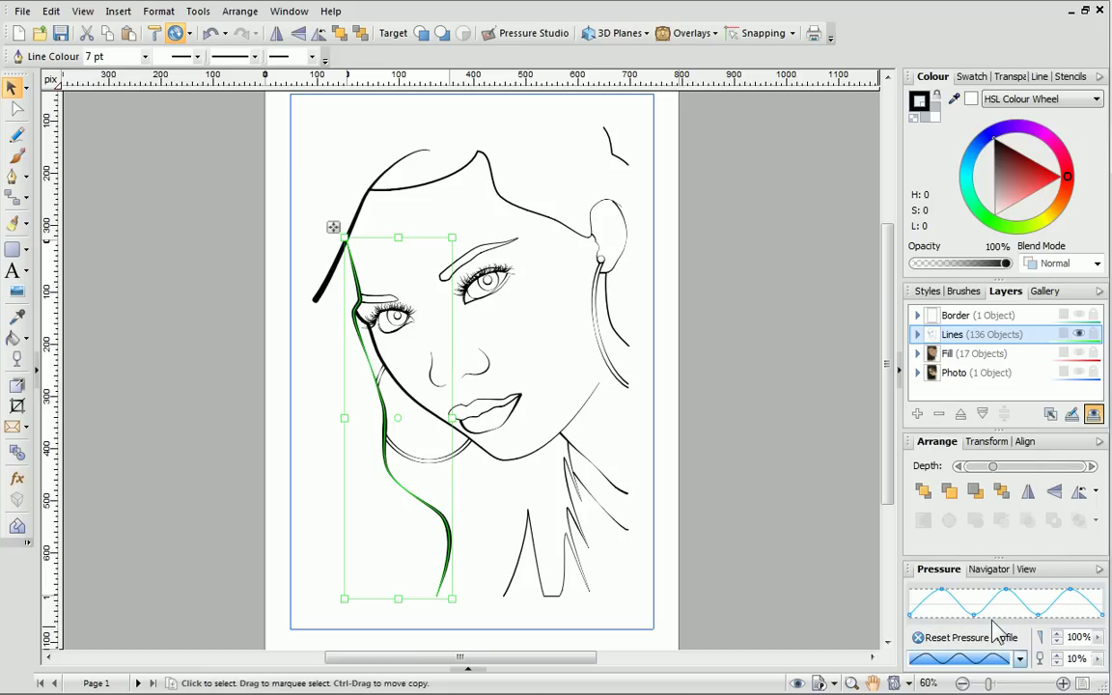
left_click(326, 512)
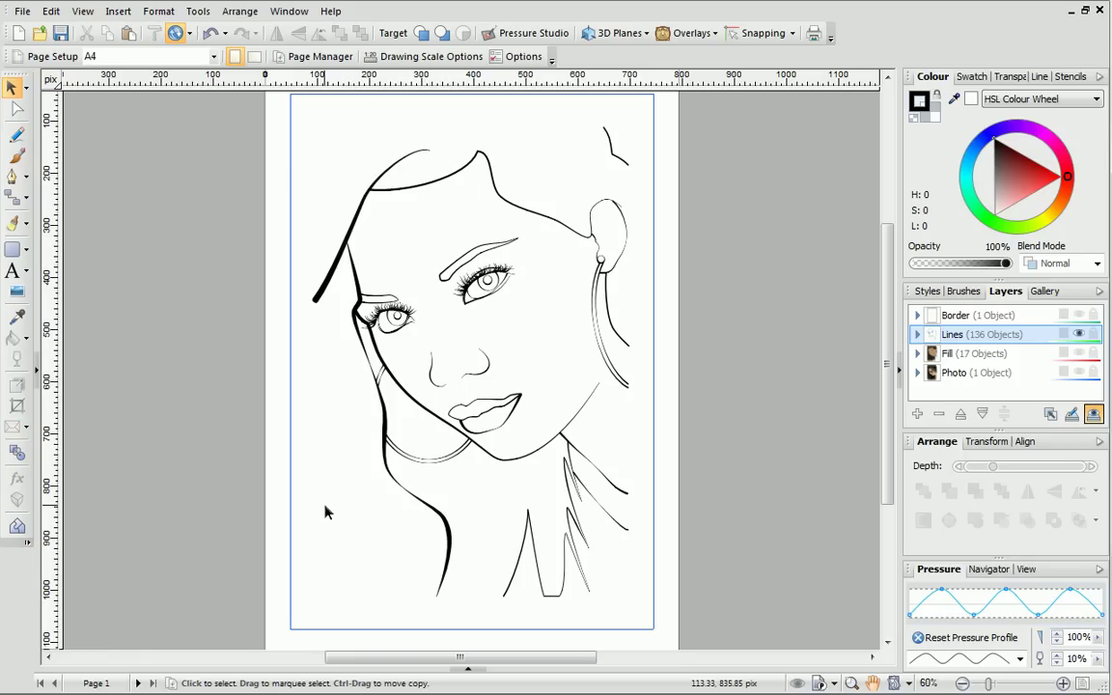
Make the Fill and Border layers visible again.
left_click(1078, 353)
left_click(1079, 315)
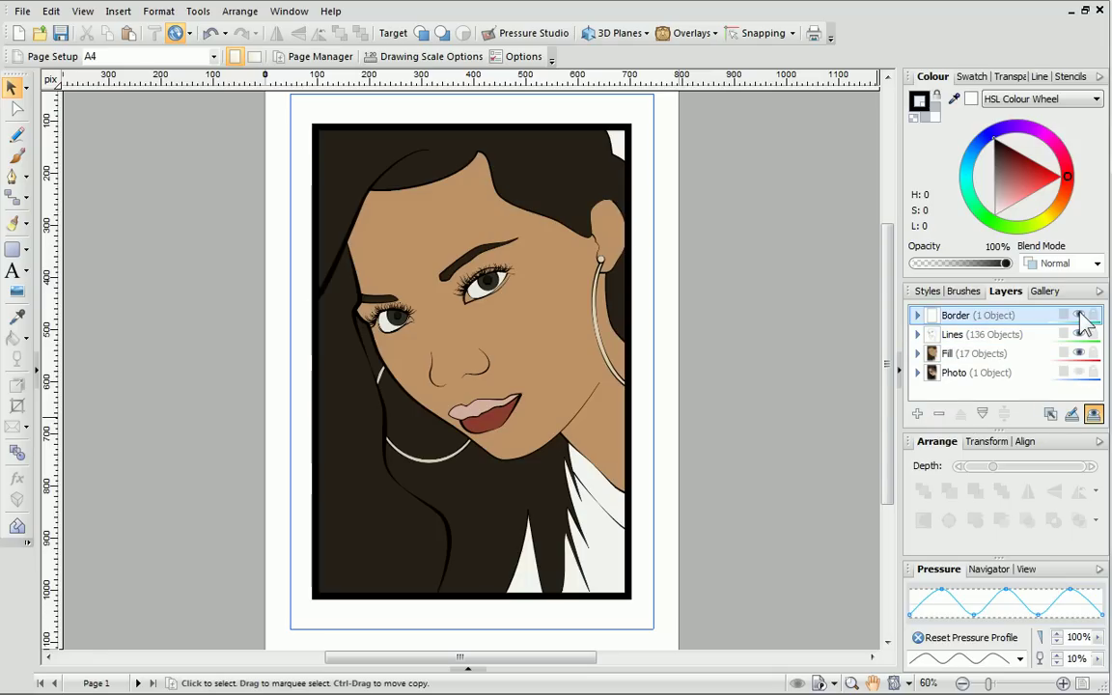